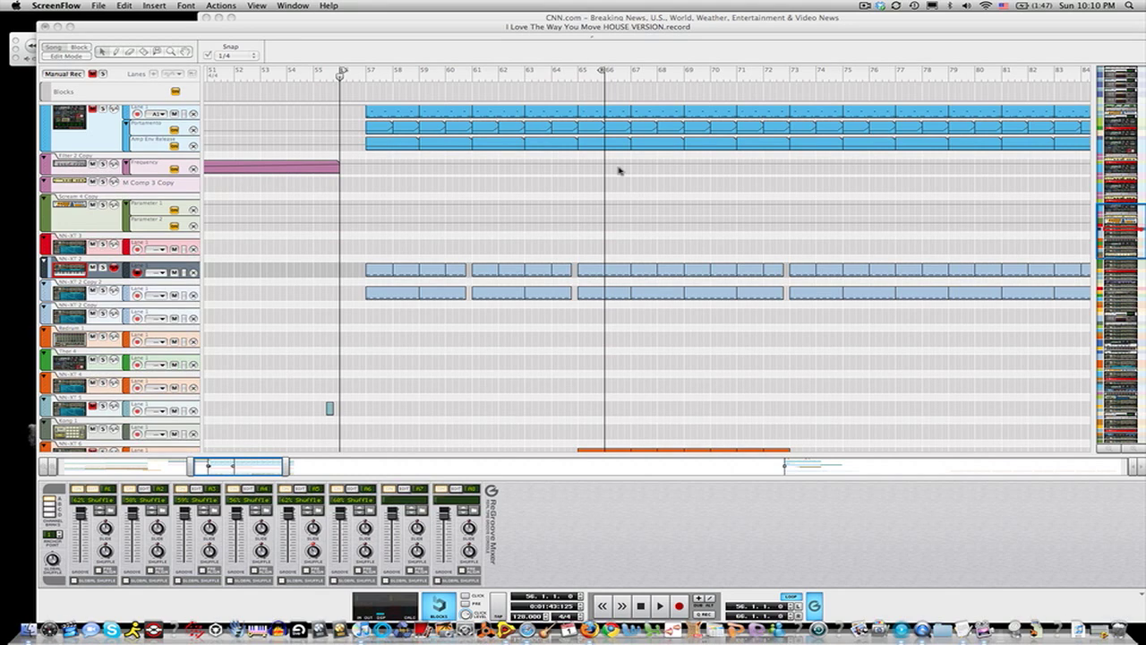
click(464, 257)
key(XF86AudioRaiseVolume)
key(XF86AudioRaiseVolume)
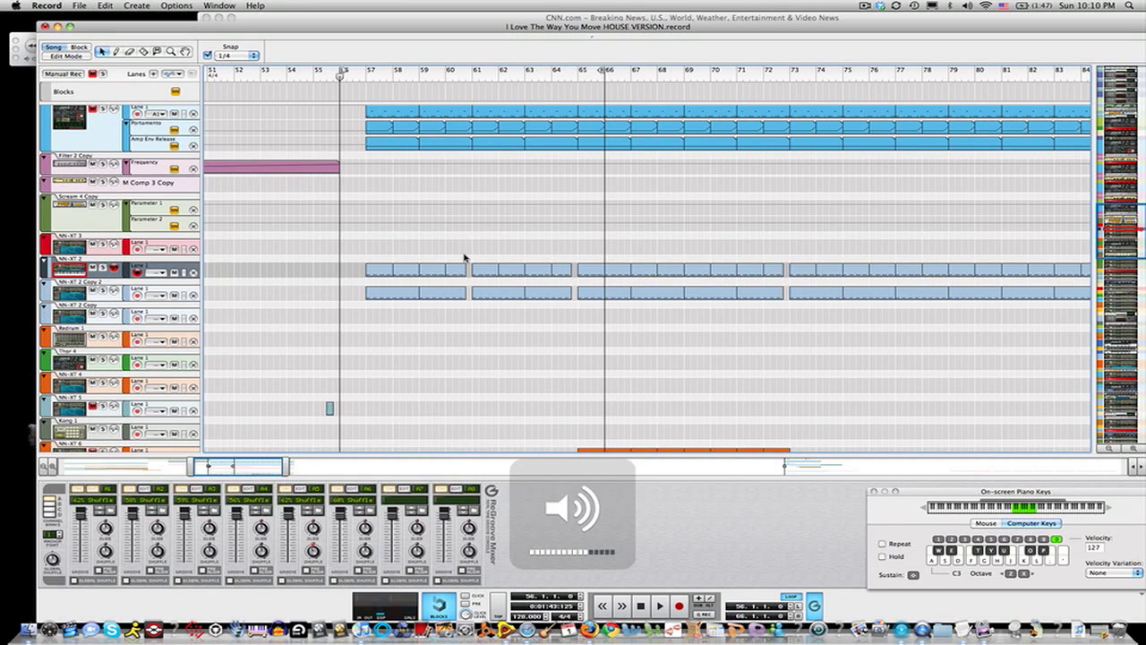
key(space)
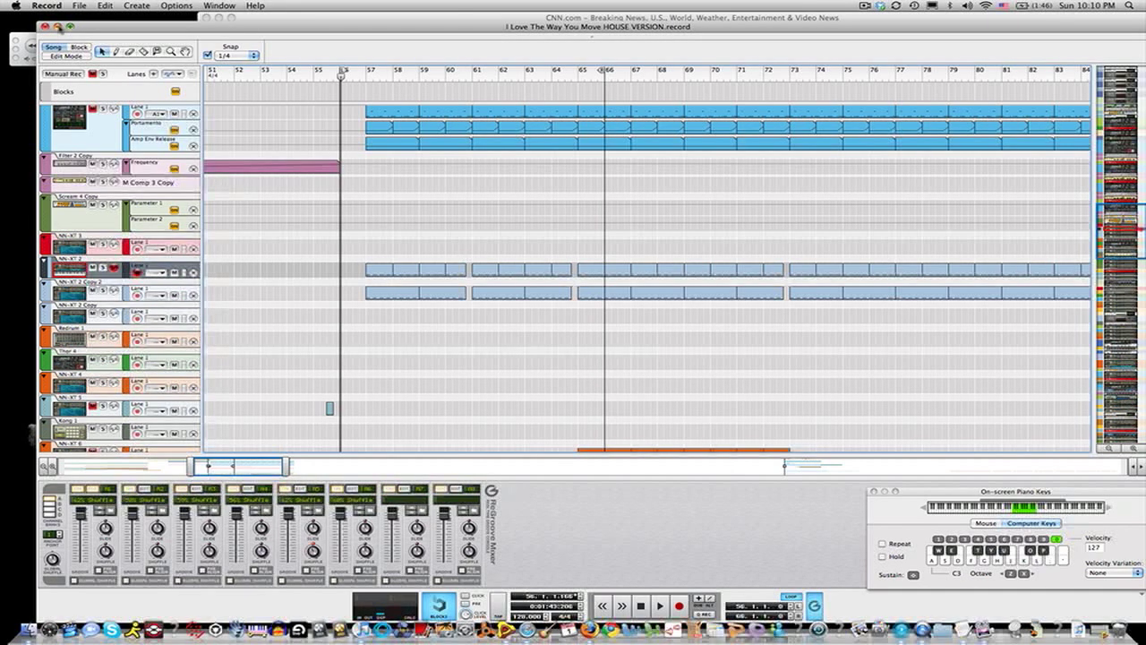
Step: Start a new empty song document
click(79, 5)
click(84, 20)
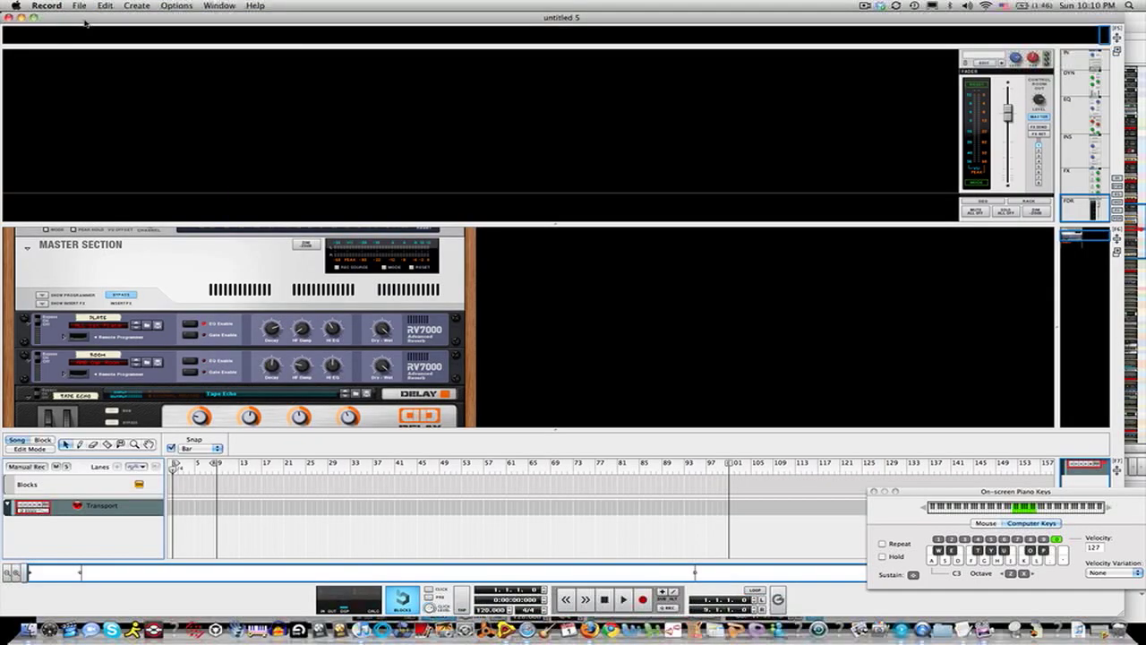
Step: Create an NN19 Digital Sampler in the empty rack
scroll(159, 251, down, 5)
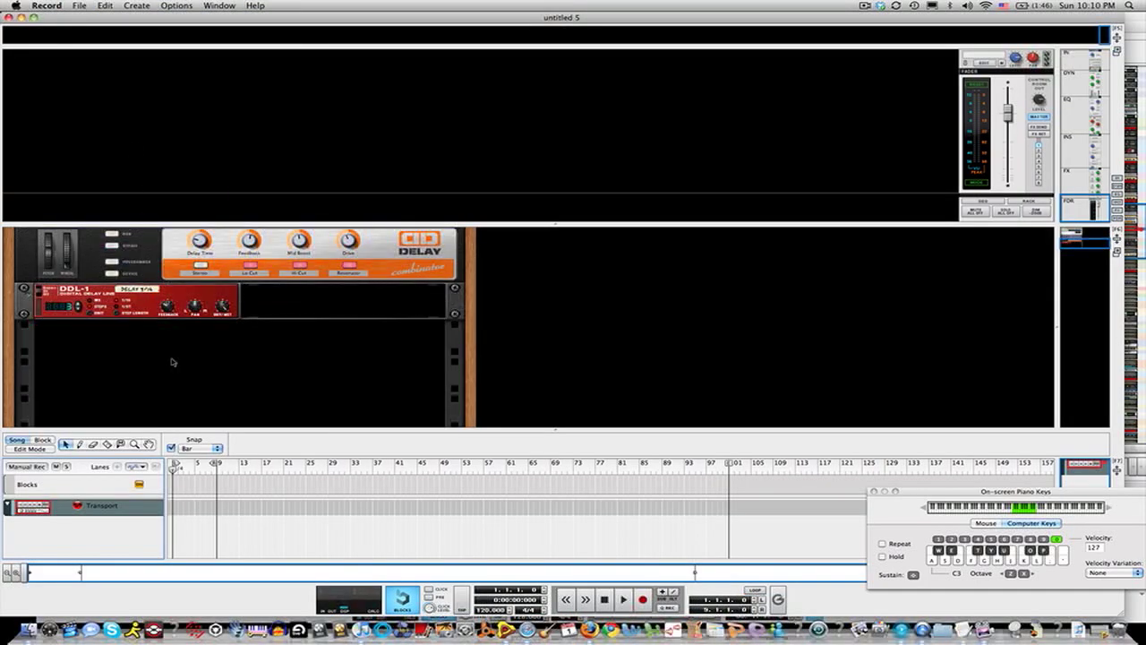
right_click(172, 361)
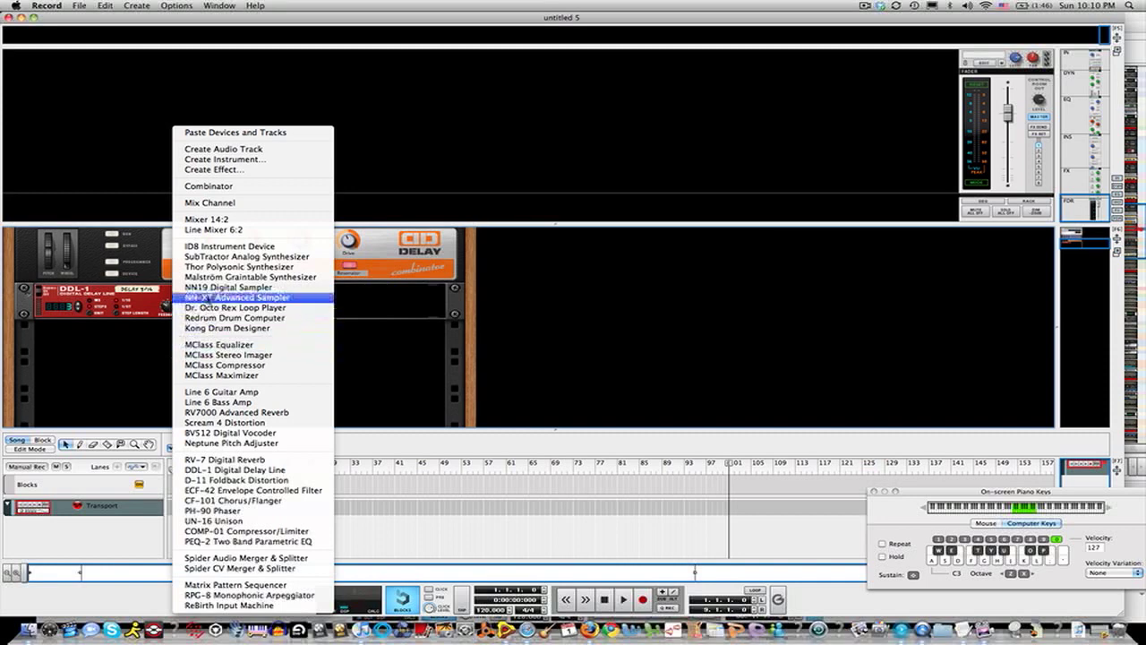
click(215, 287)
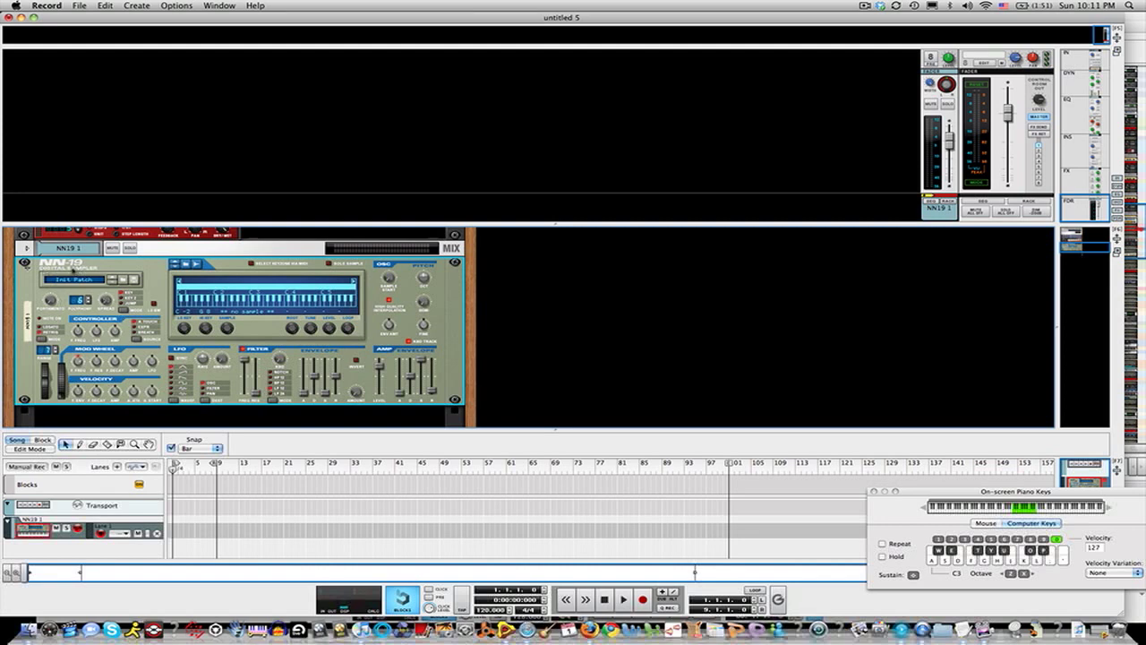
Step: Initialize the NN19 sampler's patch
right_click(71, 260)
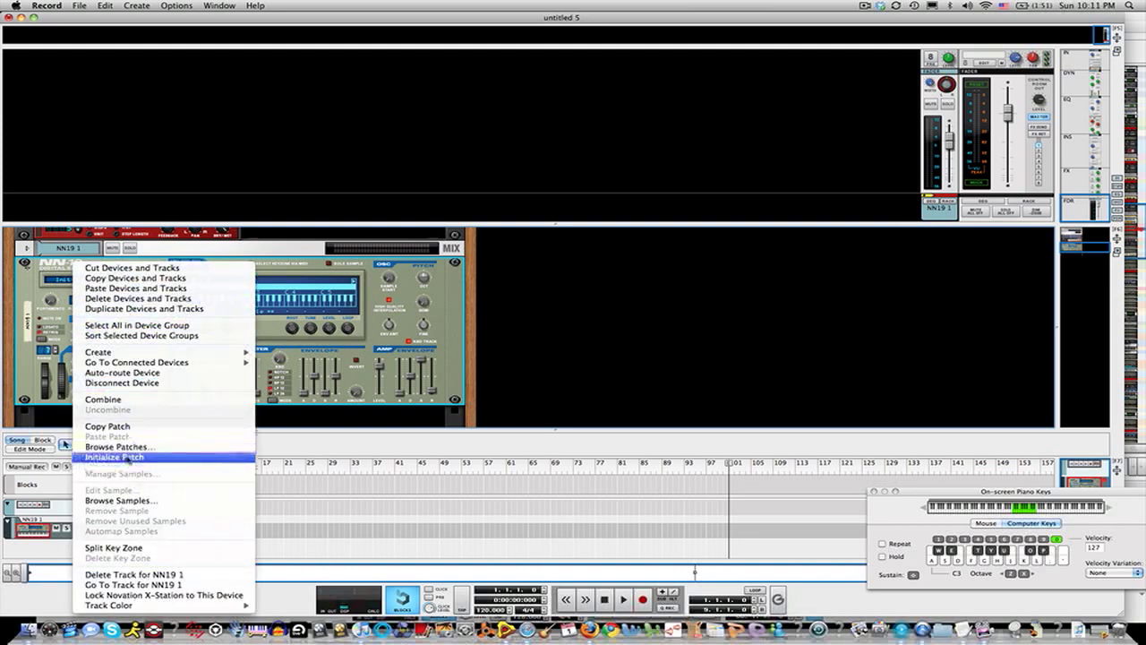
click(127, 459)
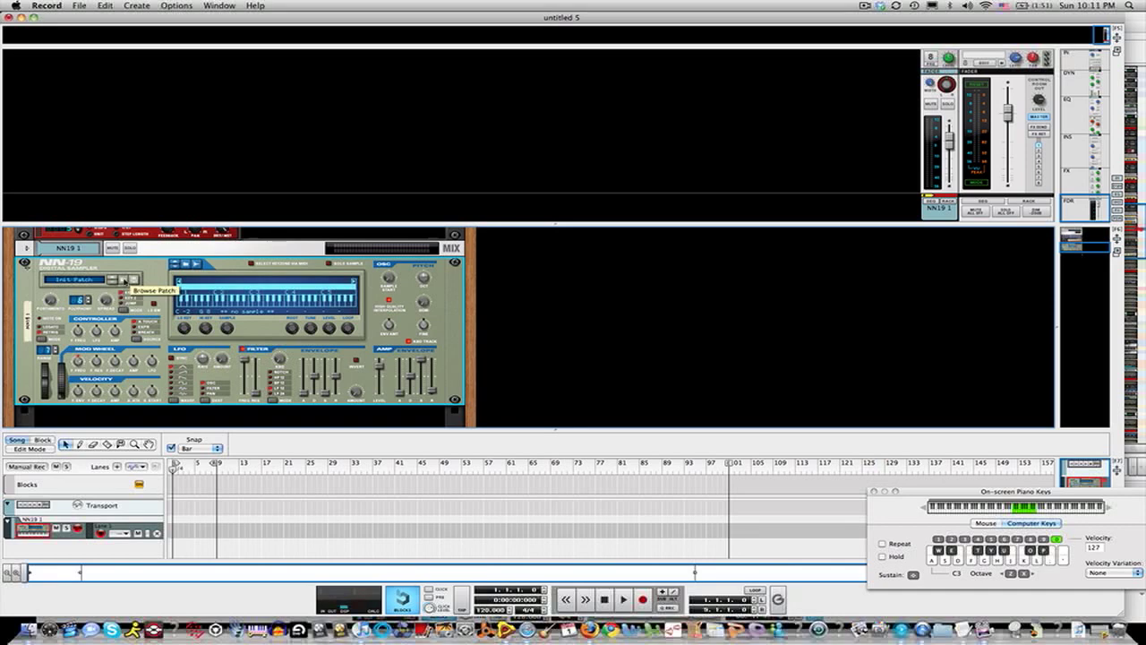
Step: Load the Raw_CS_Noise.smp patch from Reason Factory Sound Bank, NN19 Sampler Patches, Synth Raw Elements
click(123, 280)
click(662, 233)
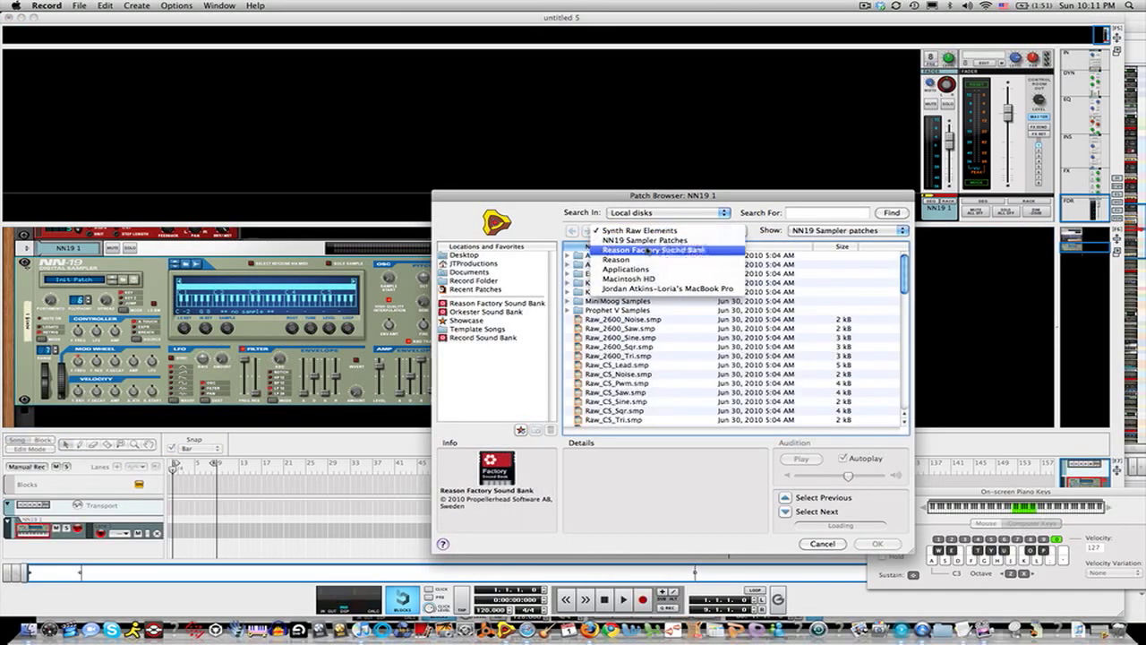
click(647, 251)
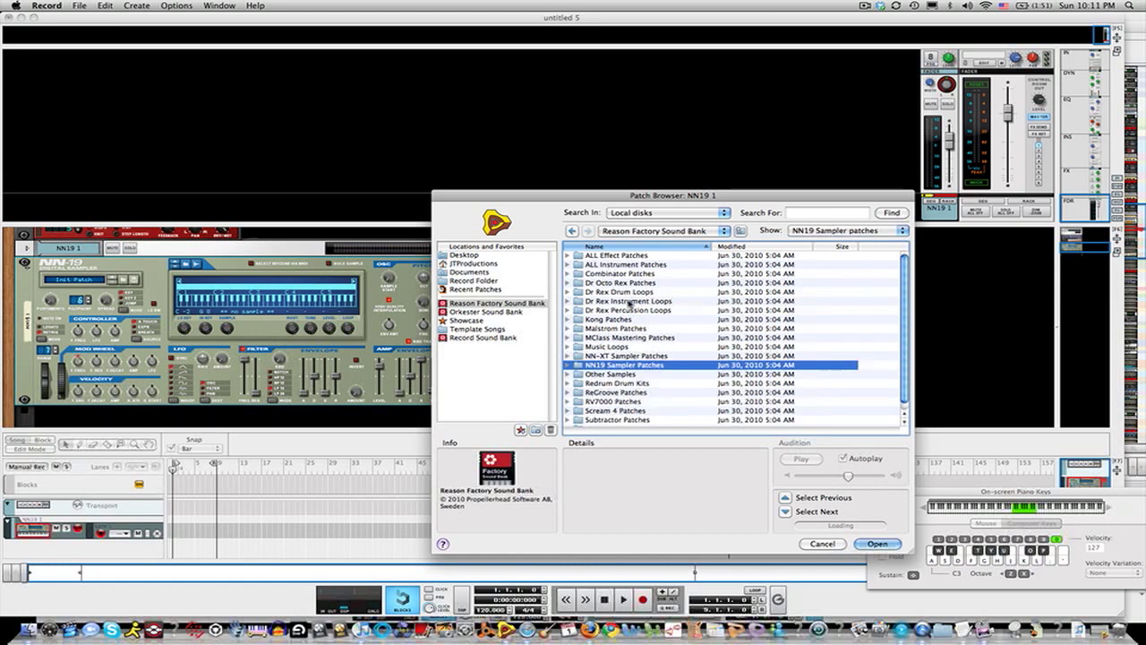
double_click(607, 366)
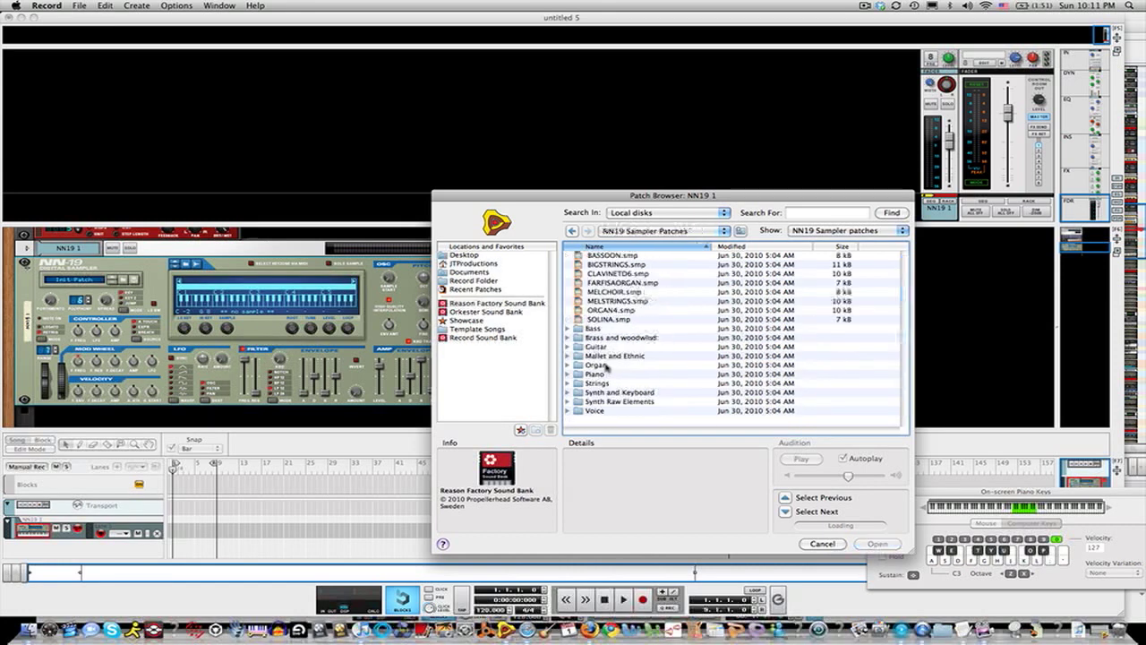
click(627, 403)
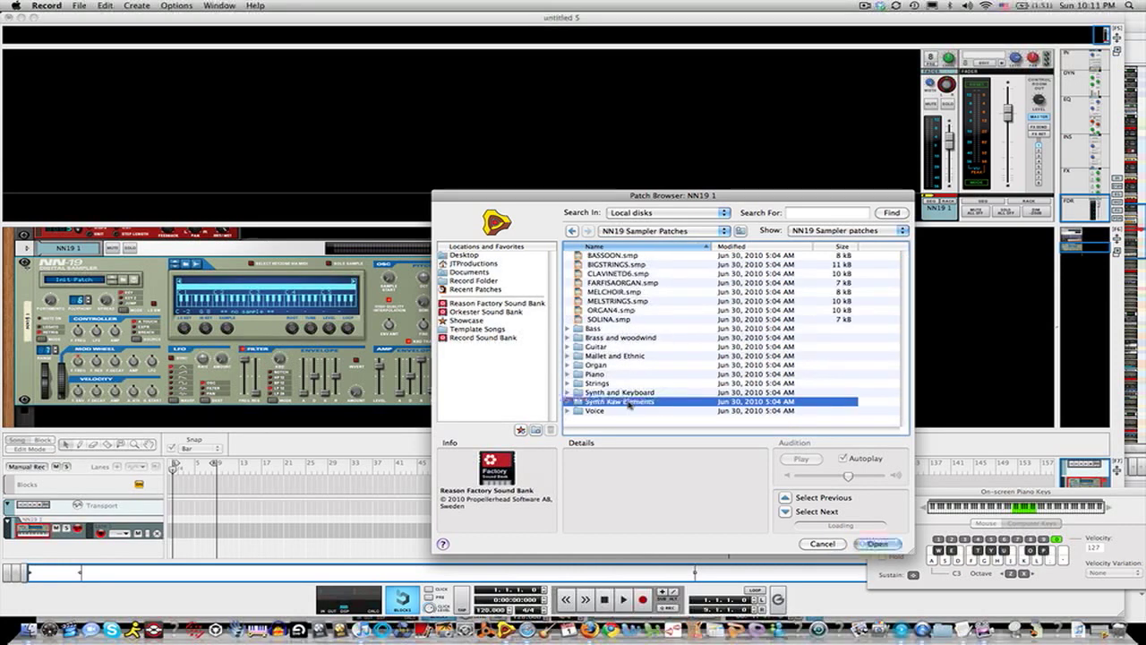
double_click(627, 403)
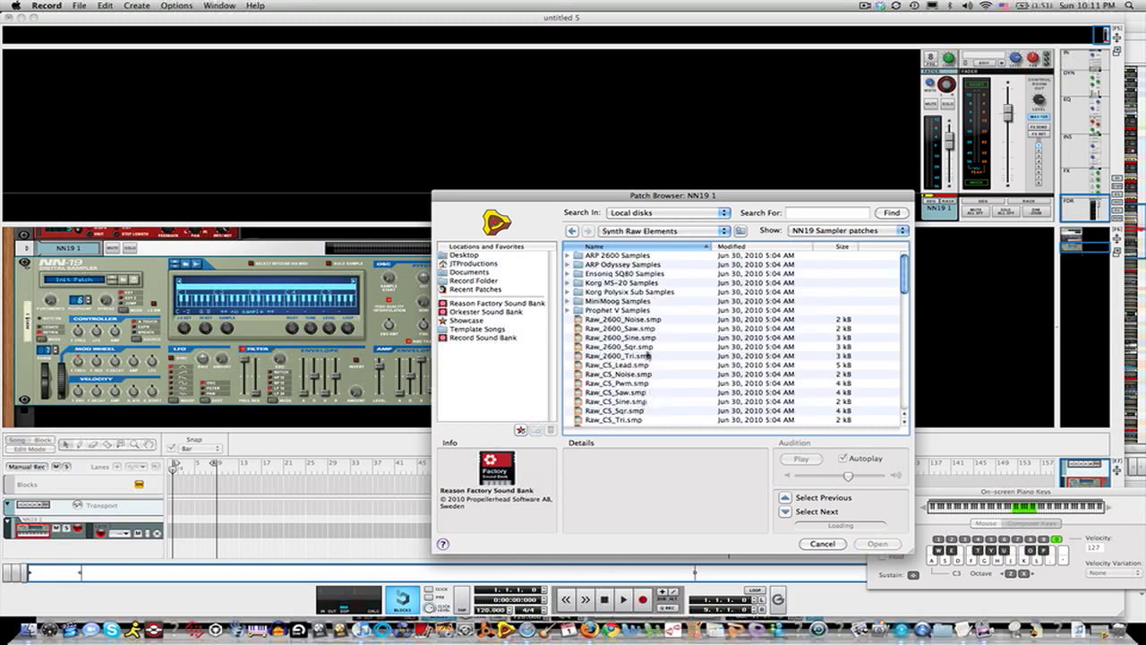
scroll(647, 356, down, 2)
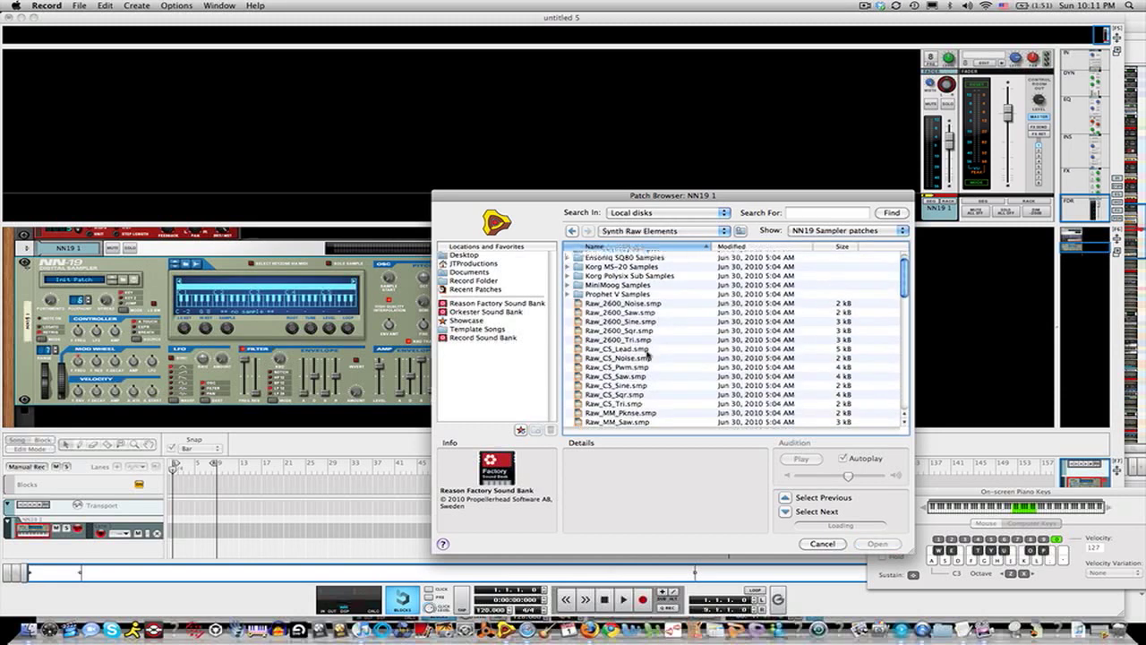
double_click(616, 360)
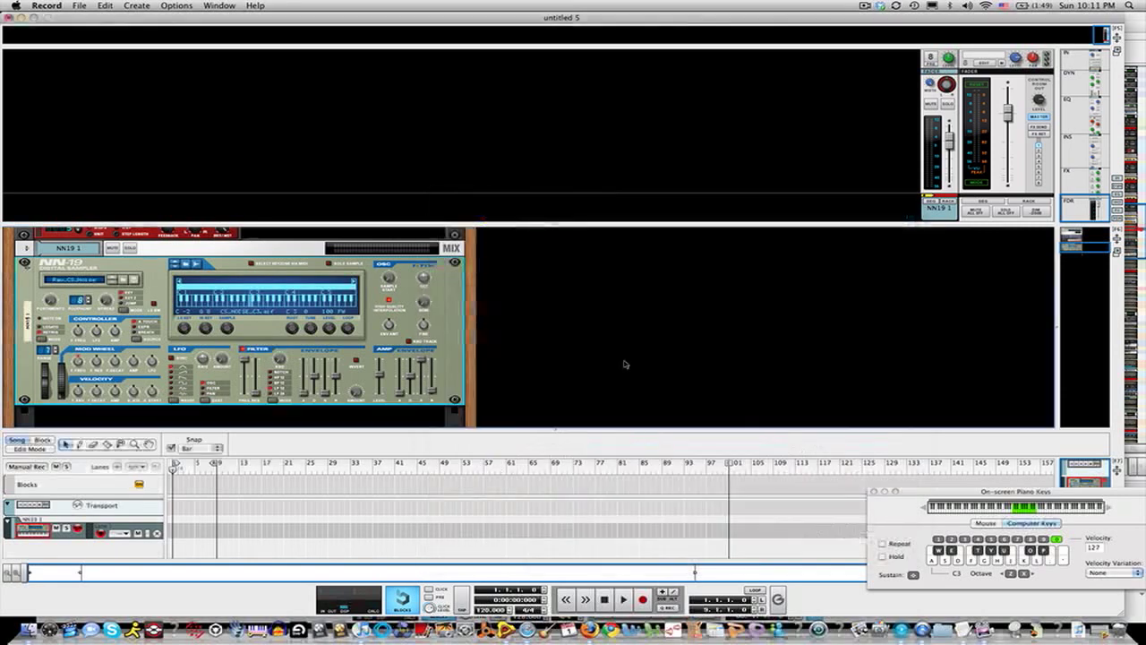
Step: Create an MClass Equalizer below the NN19 sampler
scroll(377, 383, down, 2)
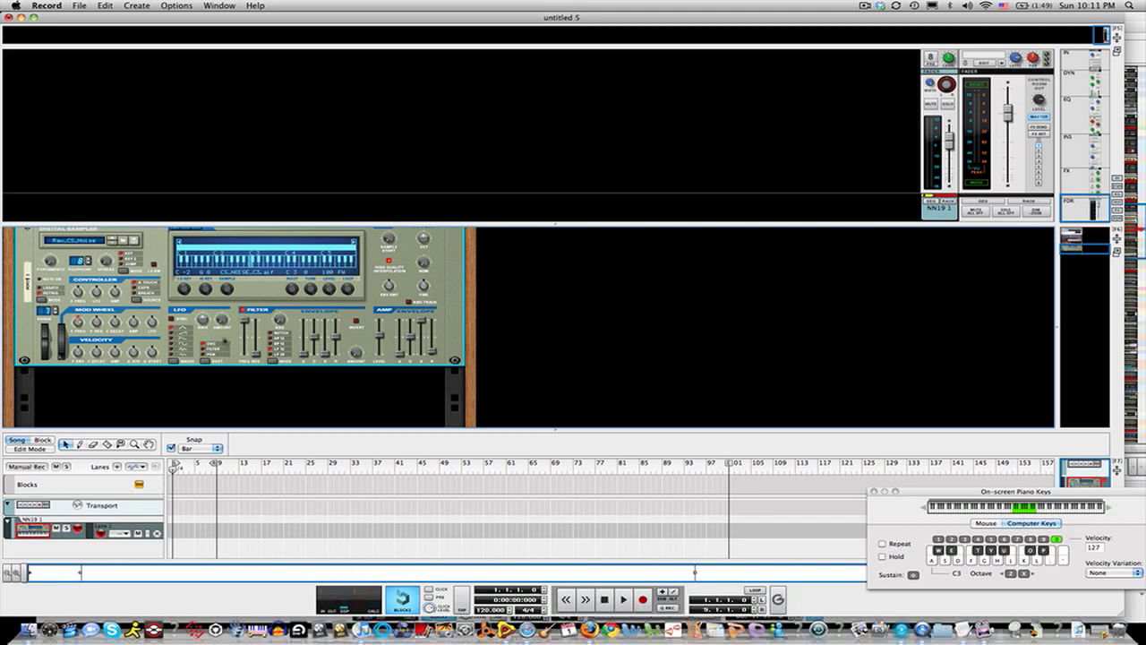
right_click(224, 339)
mouse_move(263, 352)
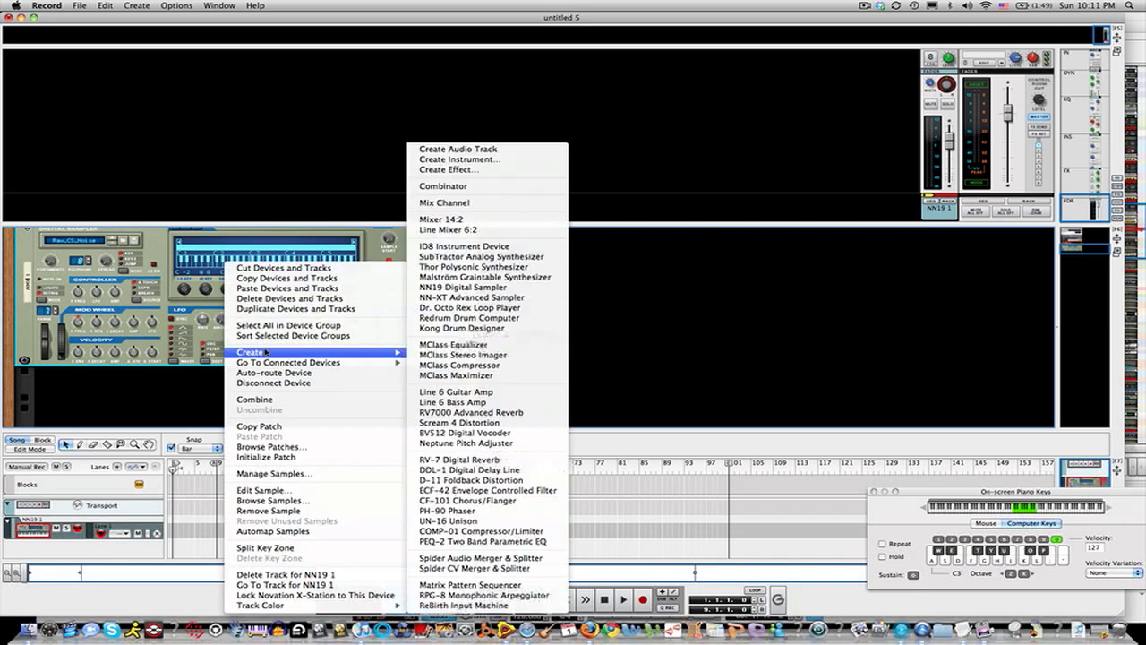
click(447, 345)
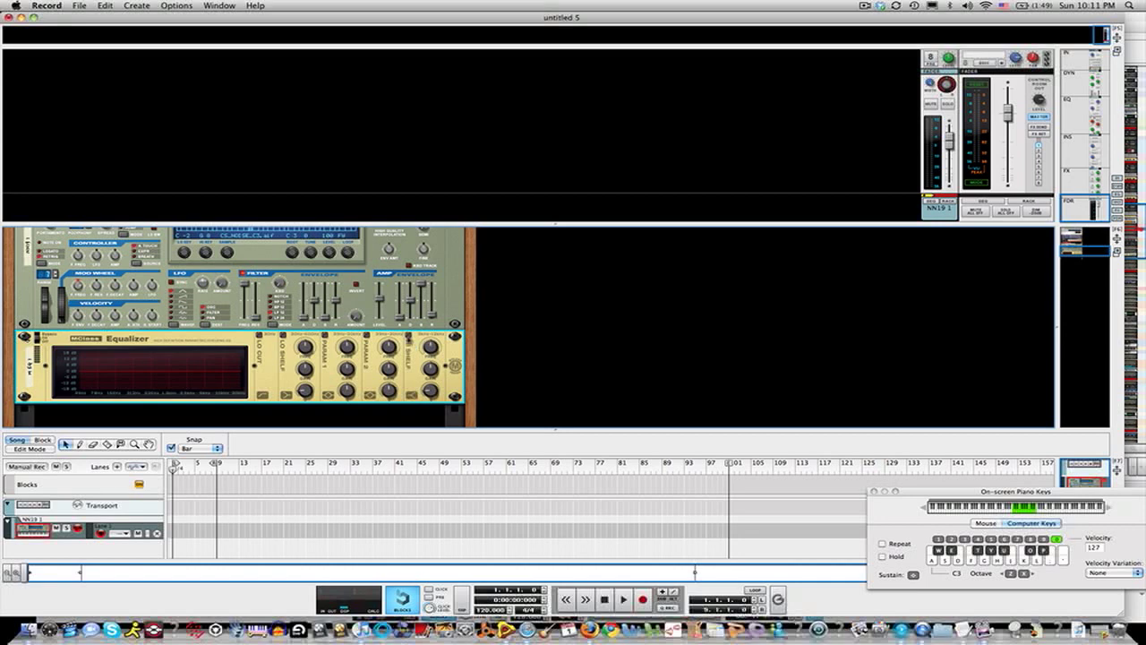
Step: Enable the equalizer's high shelf band, raise its frequency and boost its gain
click(409, 336)
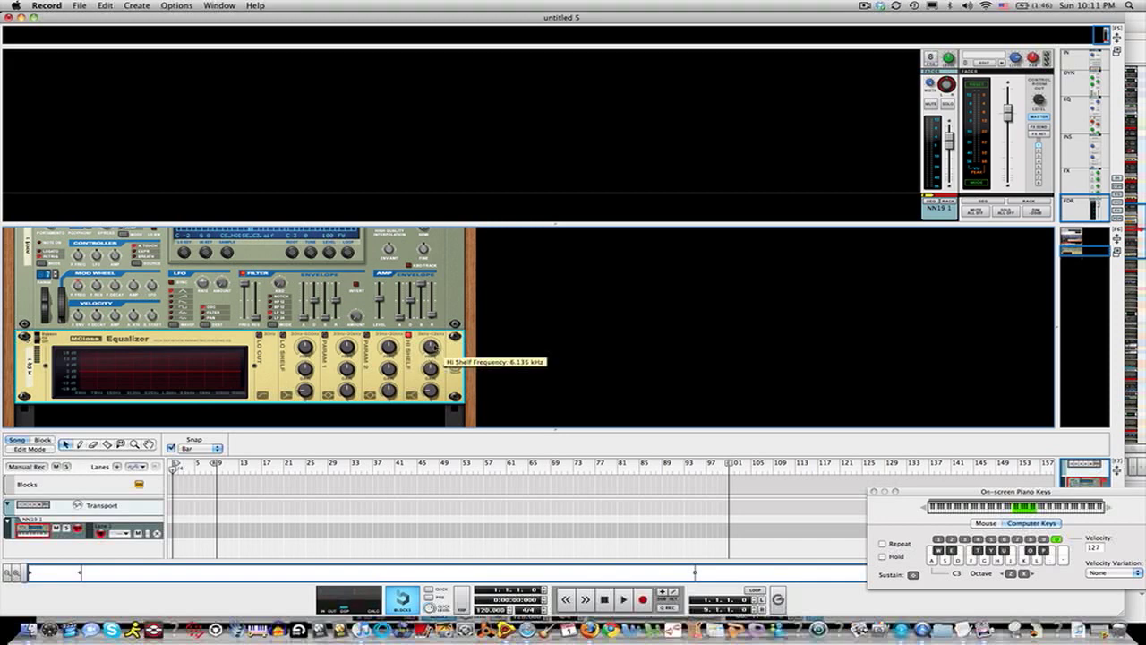
drag(431, 345, 431, 323)
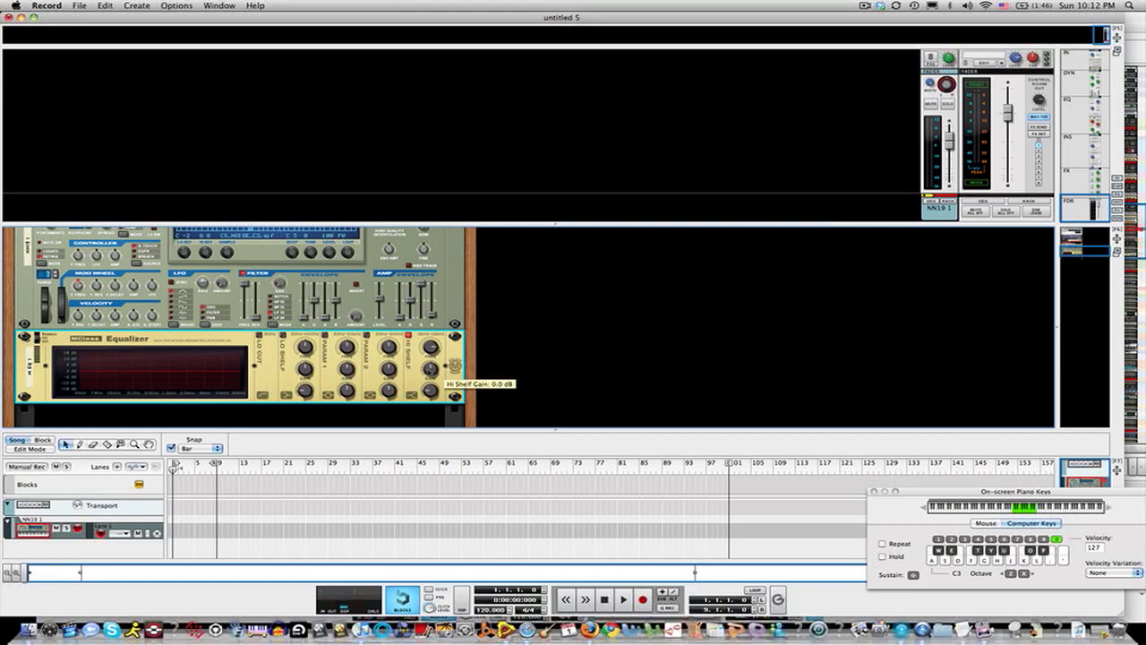
drag(431, 367, 431, 366)
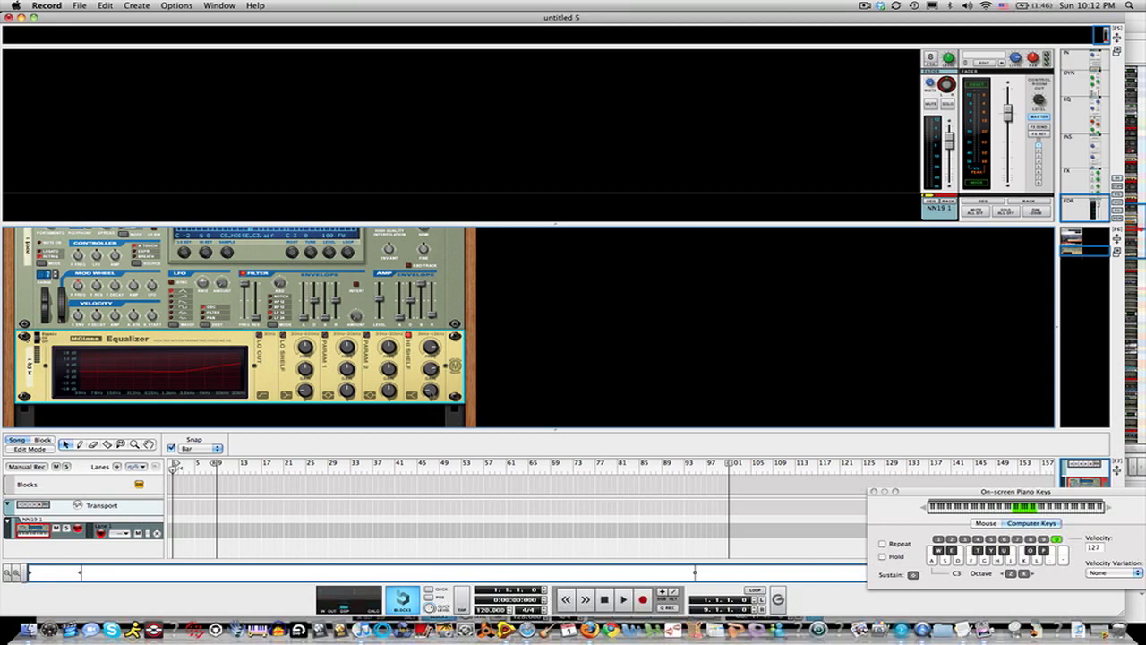
mouse_move(430, 391)
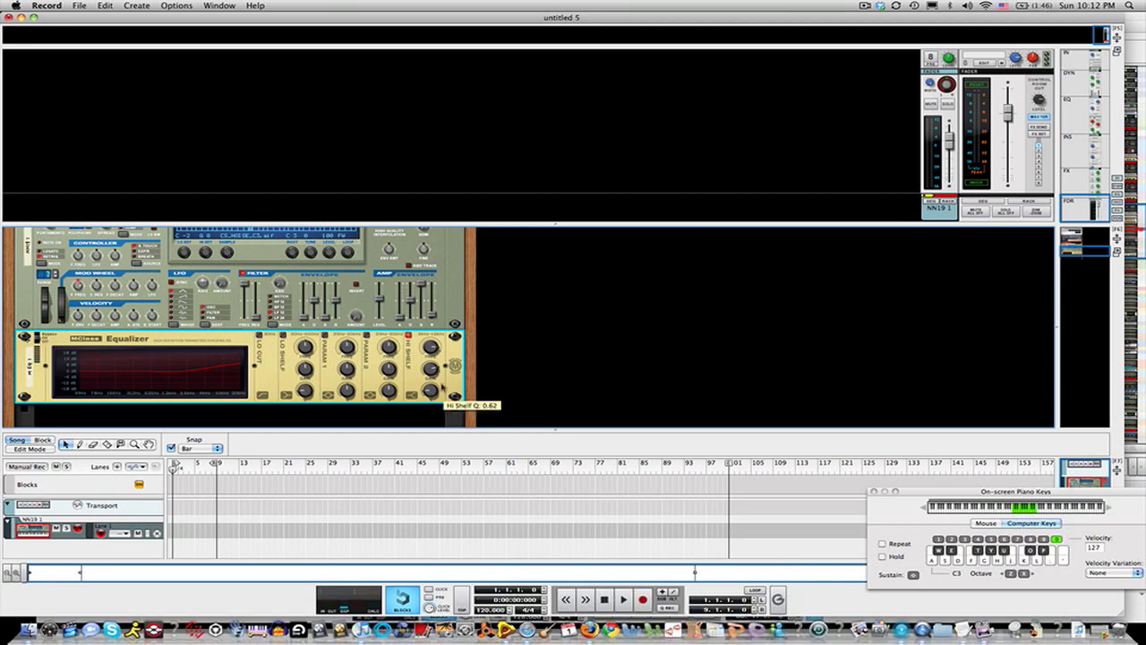
Step: Enable the Parametric 2 band, raise its frequency and cut its gain
click(367, 335)
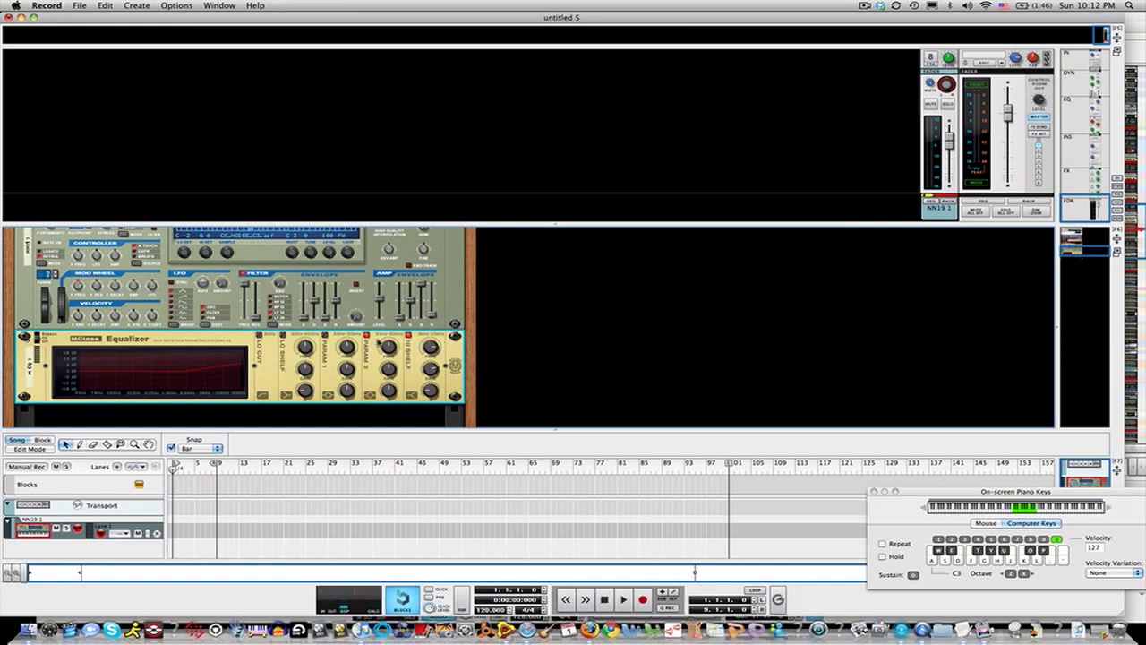
mouse_move(390, 348)
drag(391, 348, 391, 329)
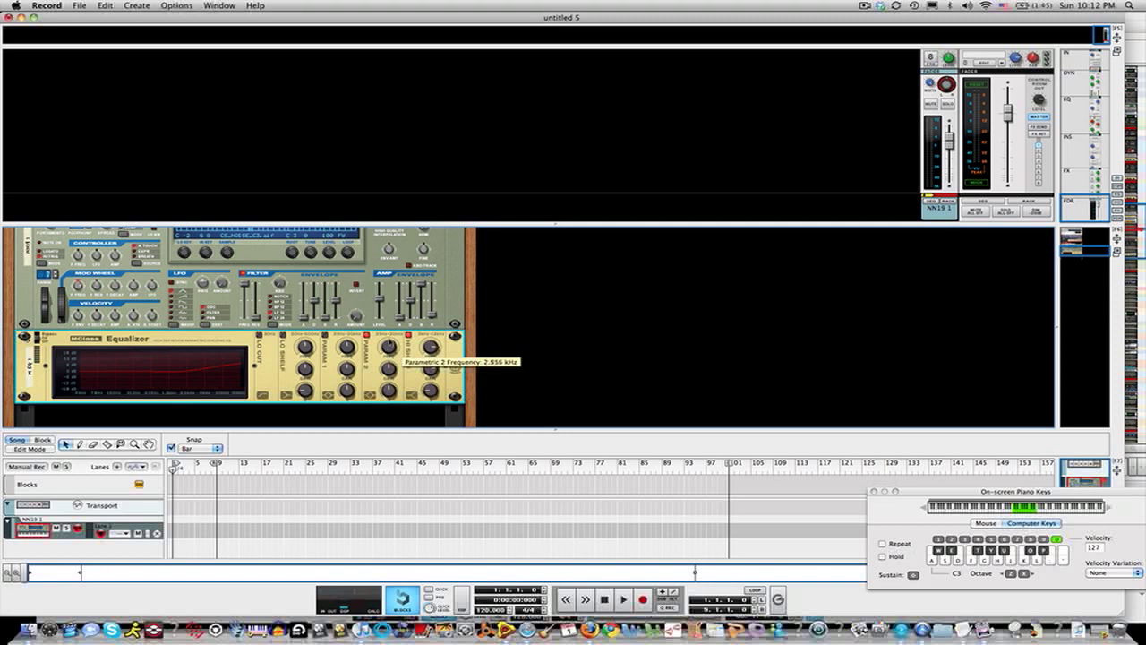
mouse_move(392, 372)
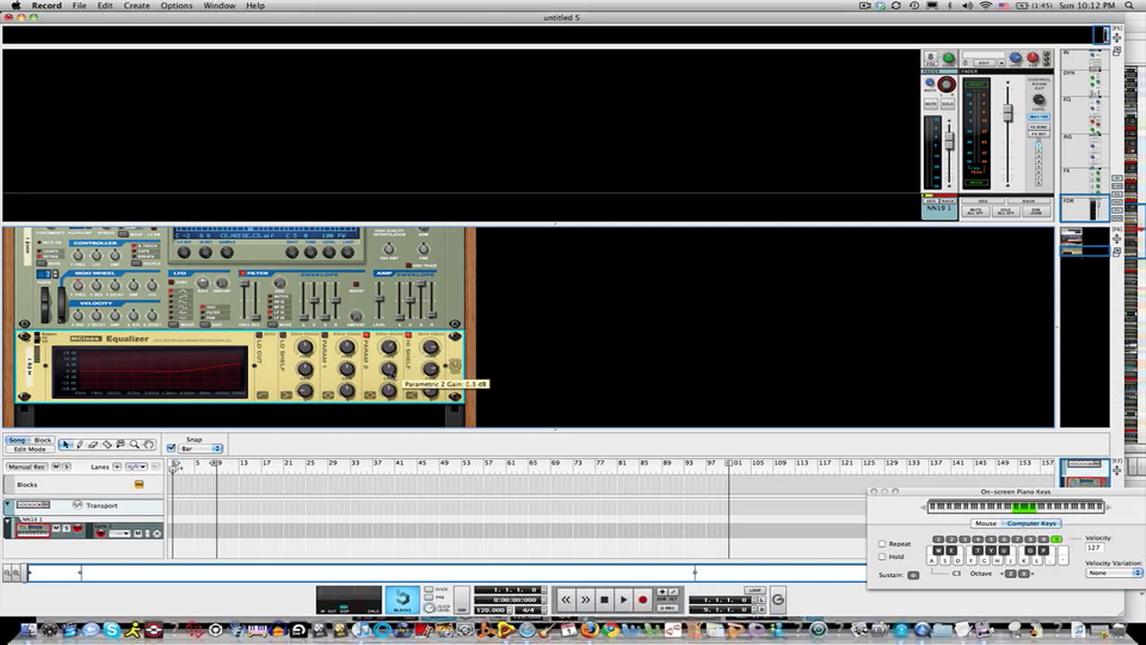
drag(392, 375, 389, 393)
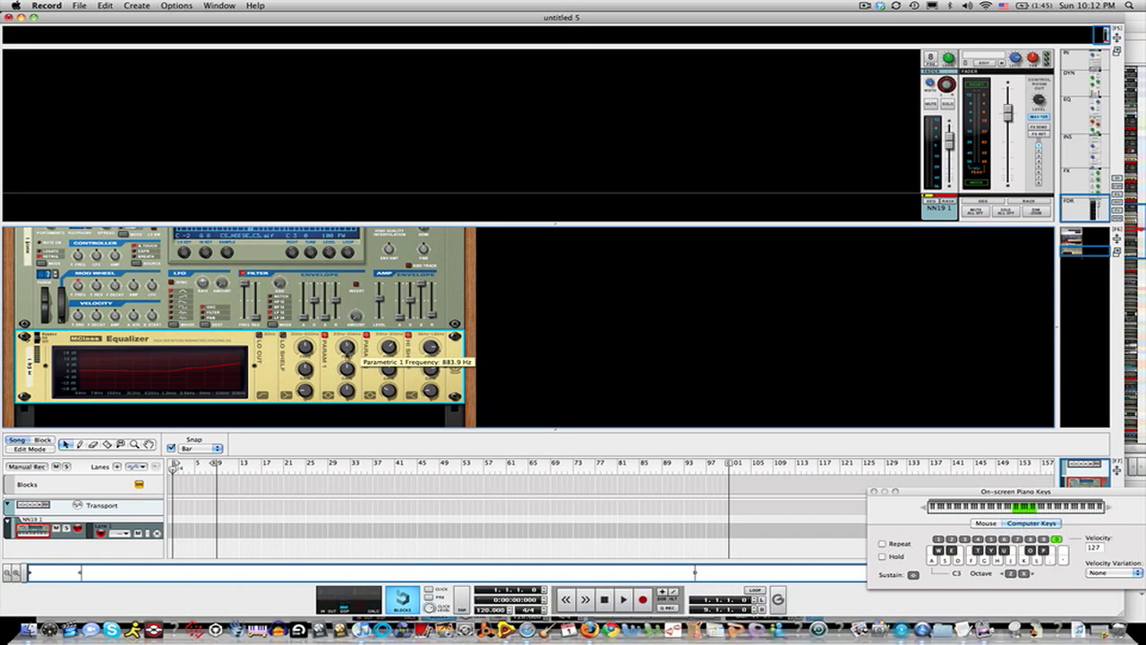
Step: Adjust the Parametric 1 band's frequency, boost its gain and change its Q
drag(347, 352, 347, 348)
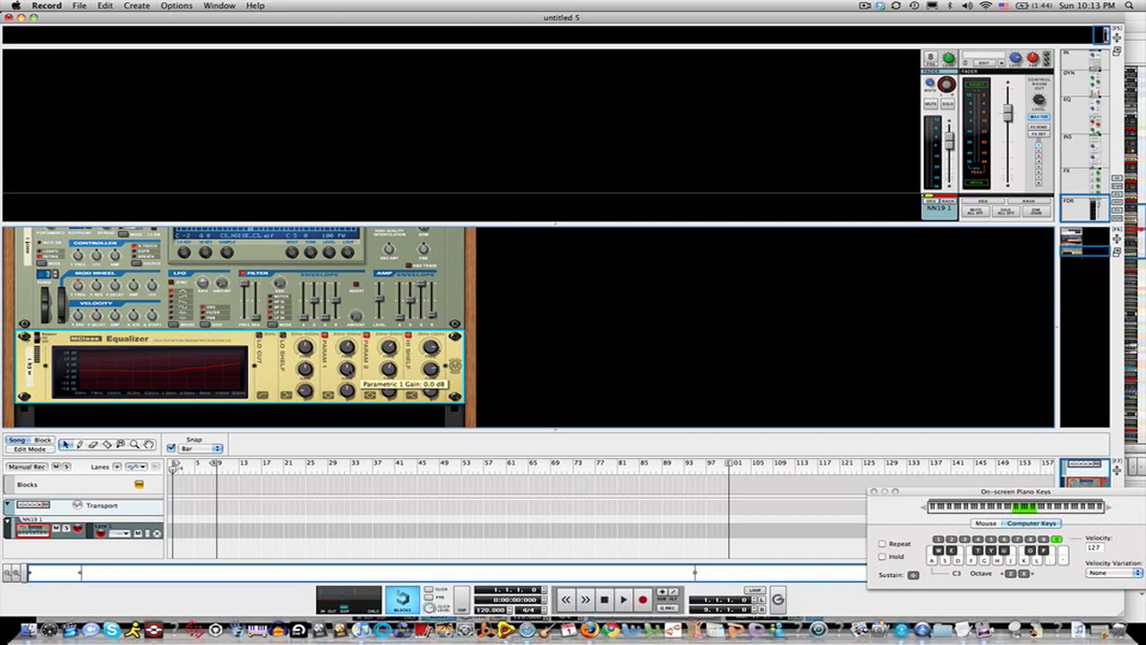
drag(349, 373, 348, 364)
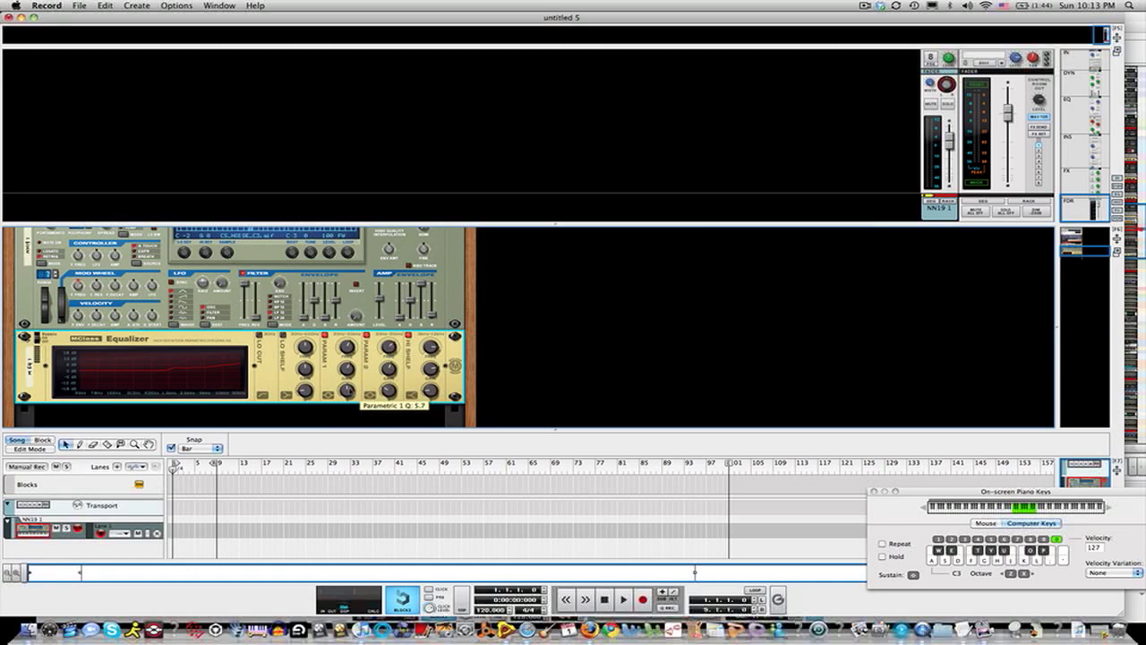
drag(347, 391, 352, 408)
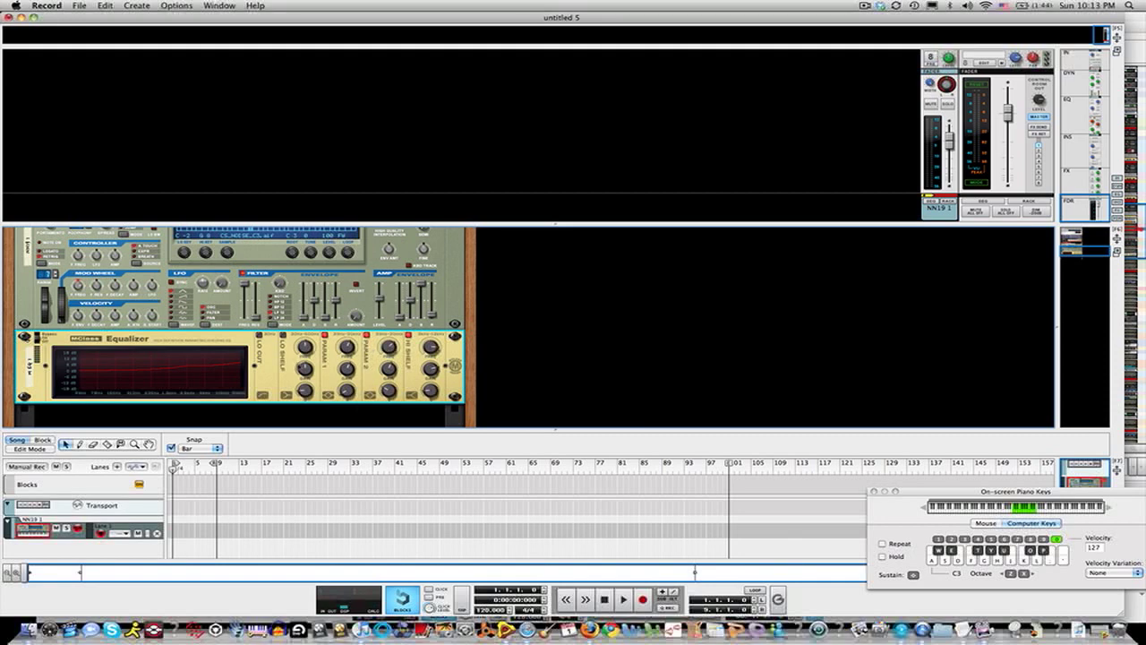
Step: Audition the equalized sampler by playing notes from the computer keyboard
key(a)
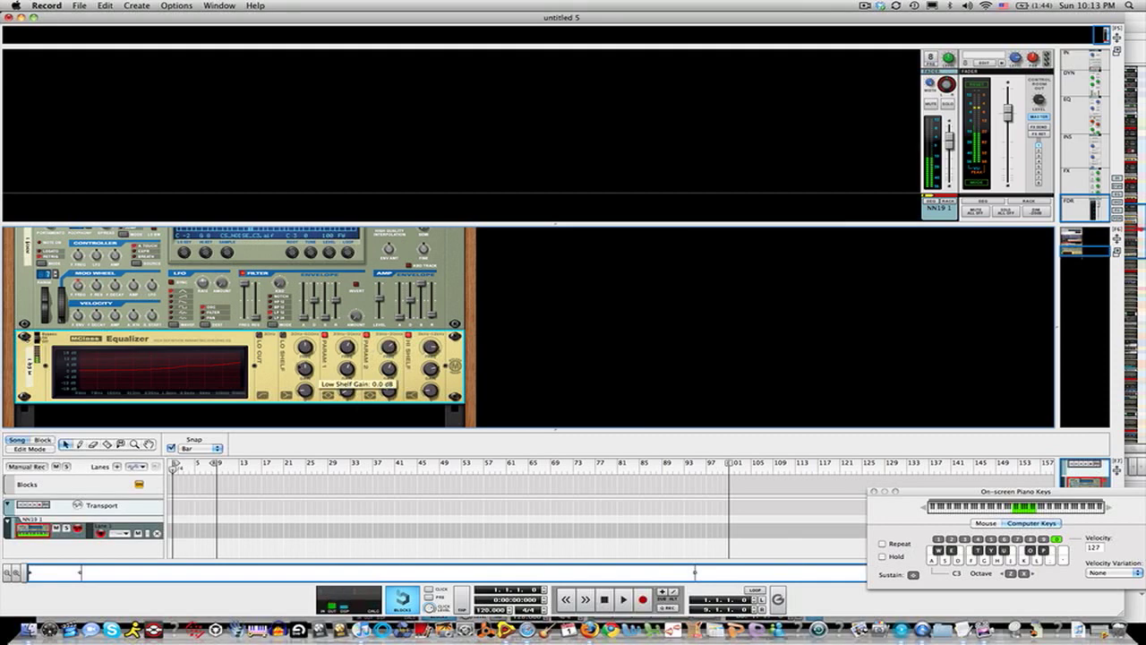
scroll(96, 338, up, 2)
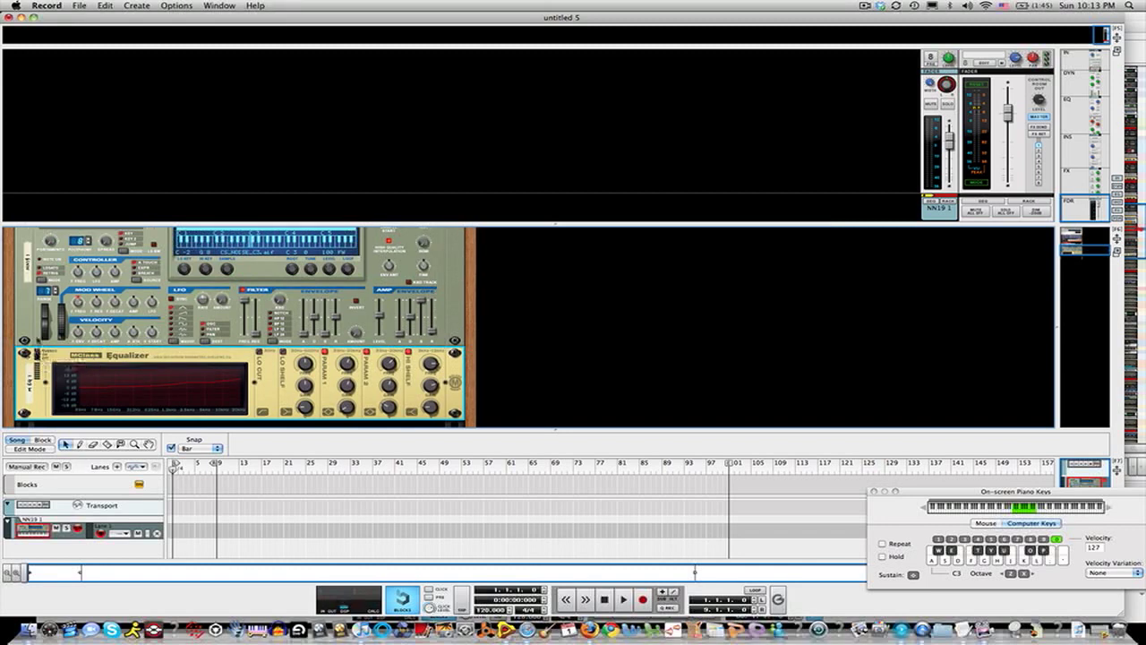
key(a)
key(a)
scroll(127, 351, down, 3)
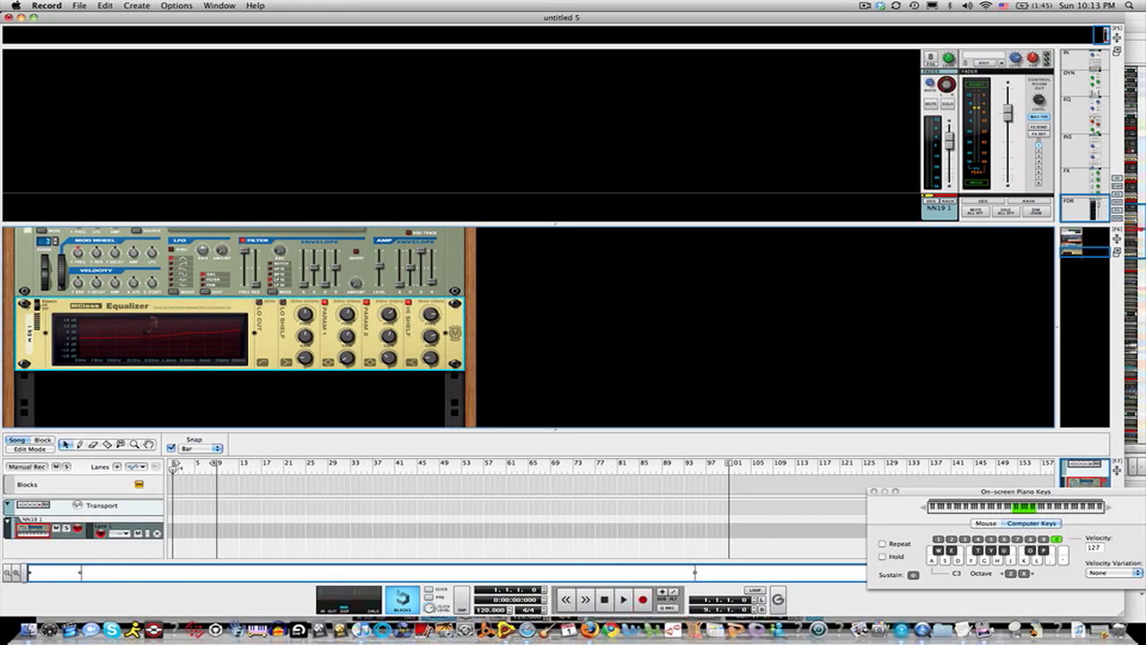
Step: Add a second MClass Equalizer below the first and enable its Parametric 2 band
right_click(165, 302)
mouse_move(230, 391)
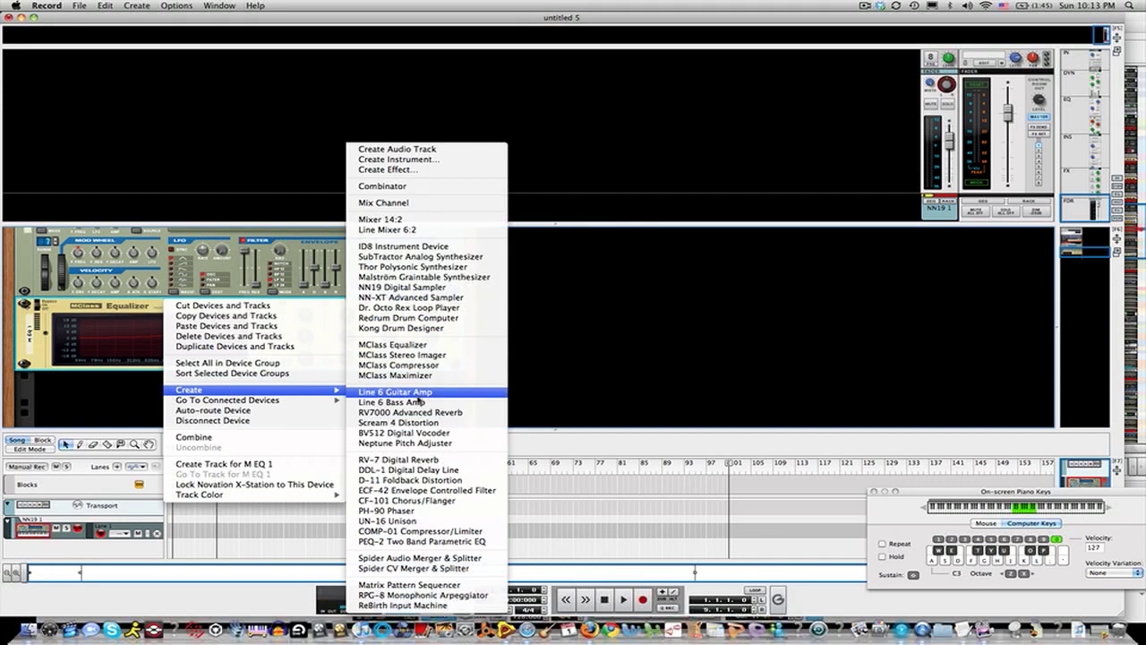
click(436, 348)
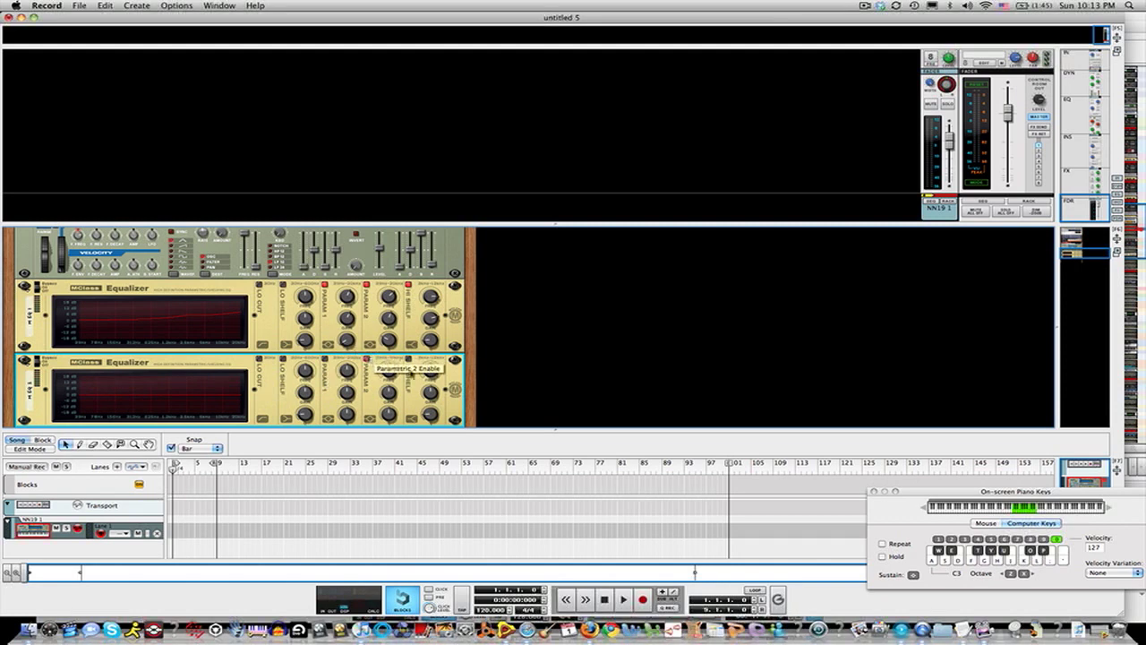
drag(399, 377, 398, 379)
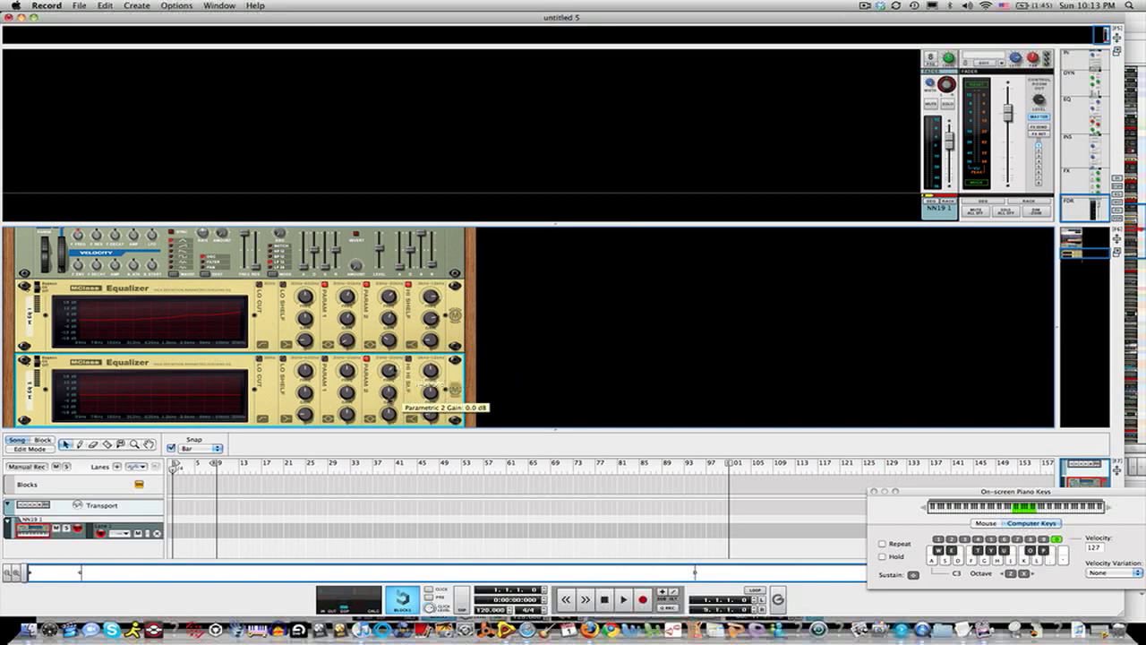
Step: Cut the Parametric 2 gain on the second MClass Equalizer
drag(388, 394, 389, 440)
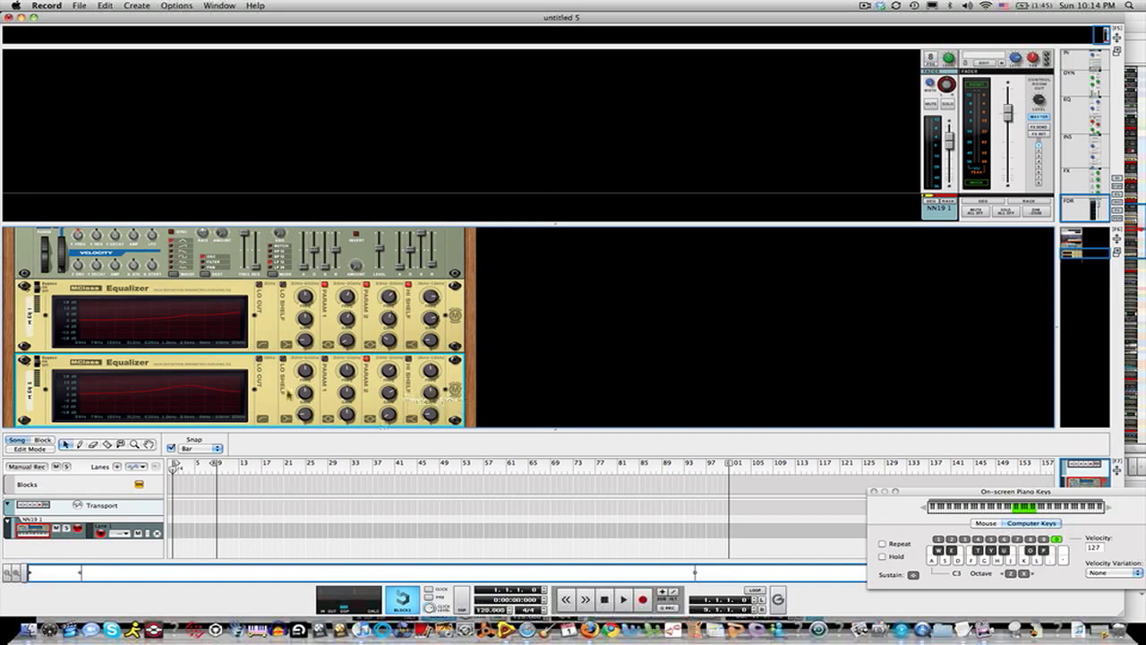
scroll(288, 395, down, 3)
scroll(288, 395, up, 2)
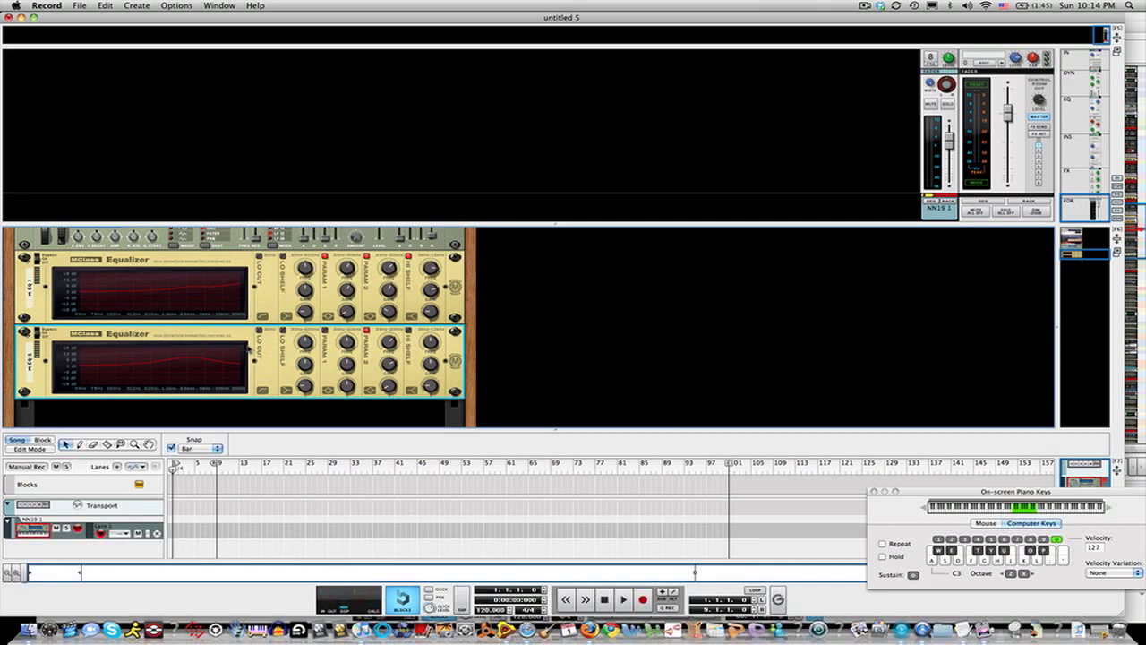
Step: Add an RV-7 Digital Reverb below the second equalizer and adjust its size knob
right_click(245, 342)
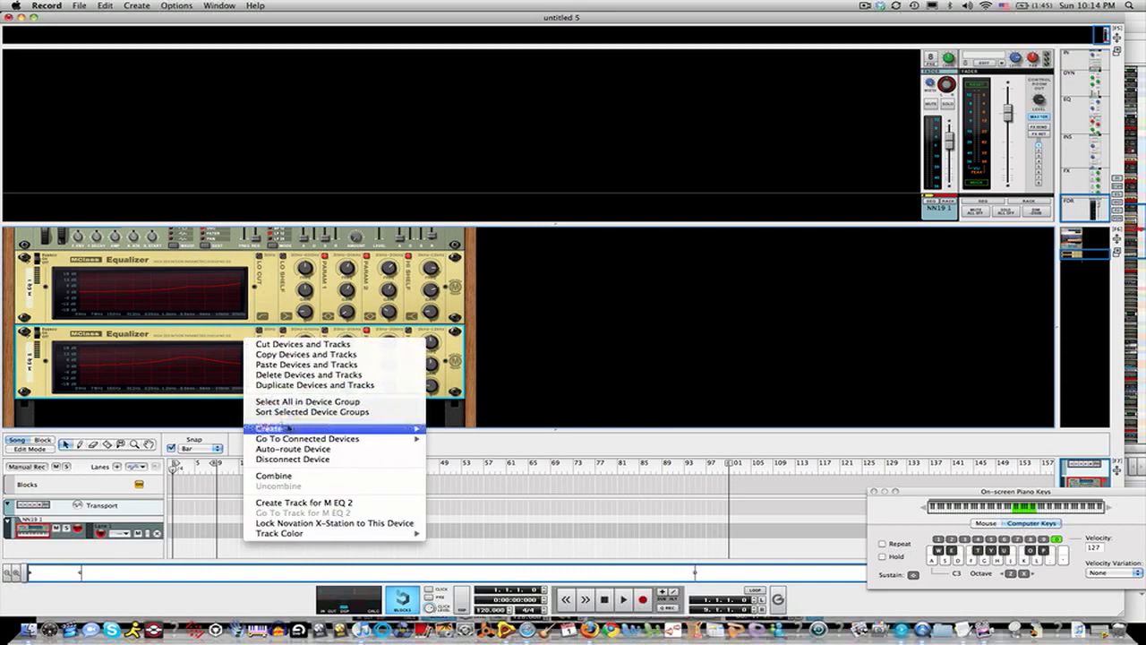
mouse_move(288, 429)
key(XF86AudioRaiseVolume)
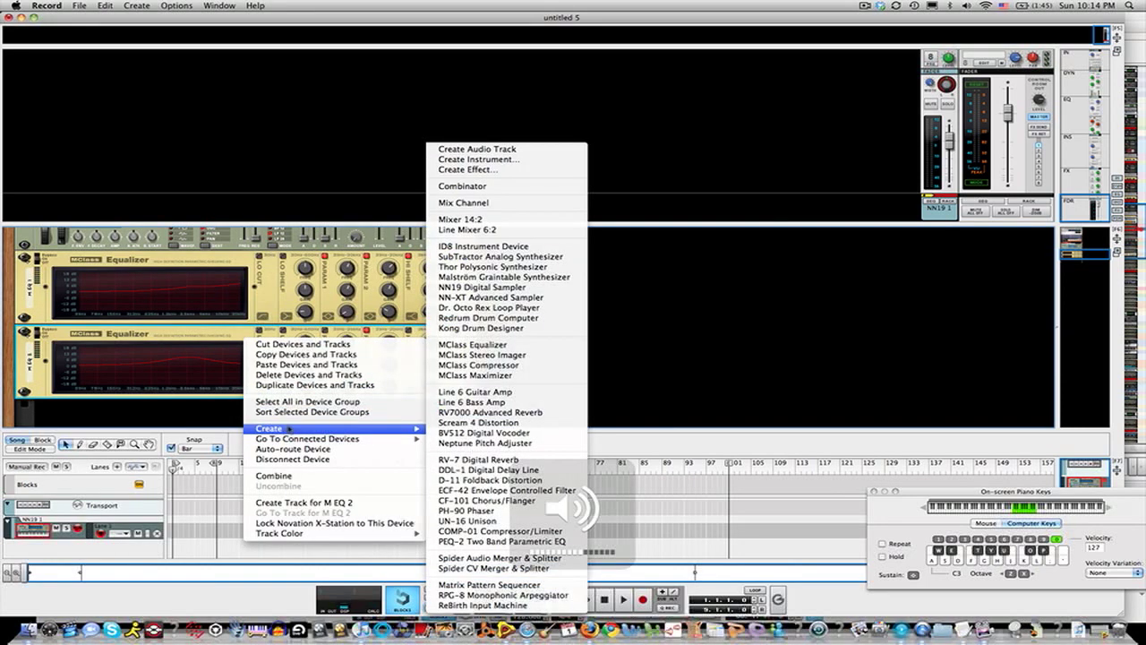
click(488, 460)
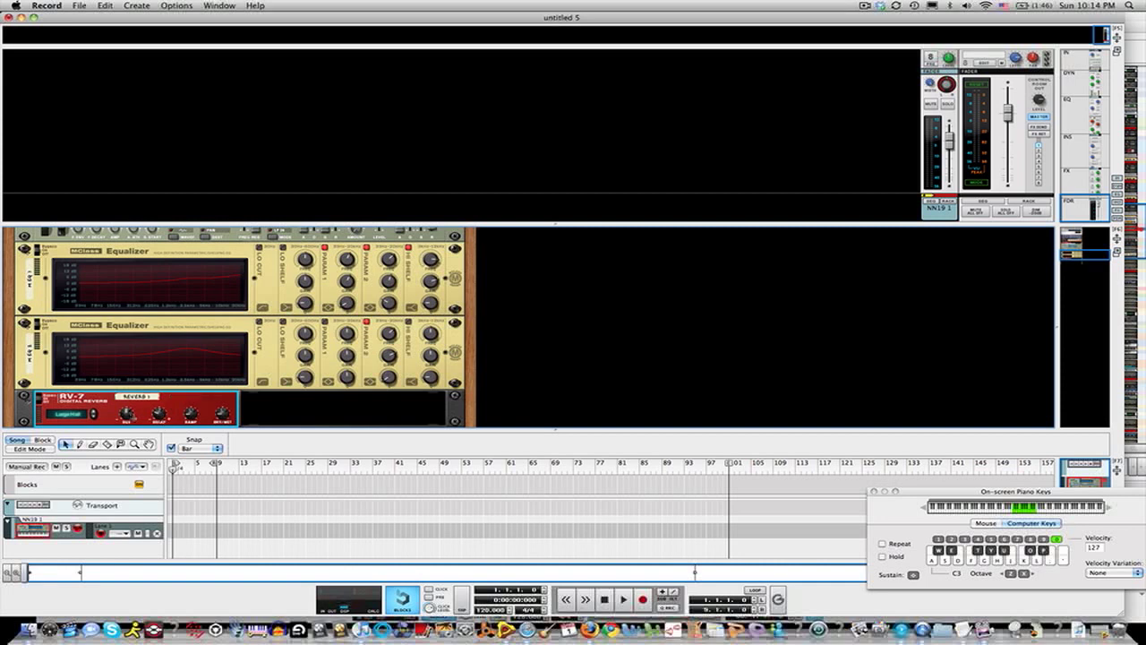
drag(126, 414, 126, 425)
drag(126, 424, 154, 405)
Step: Add a BV512 Digital Vocoder below the RV-7 reverb
scroll(155, 406, down, 2)
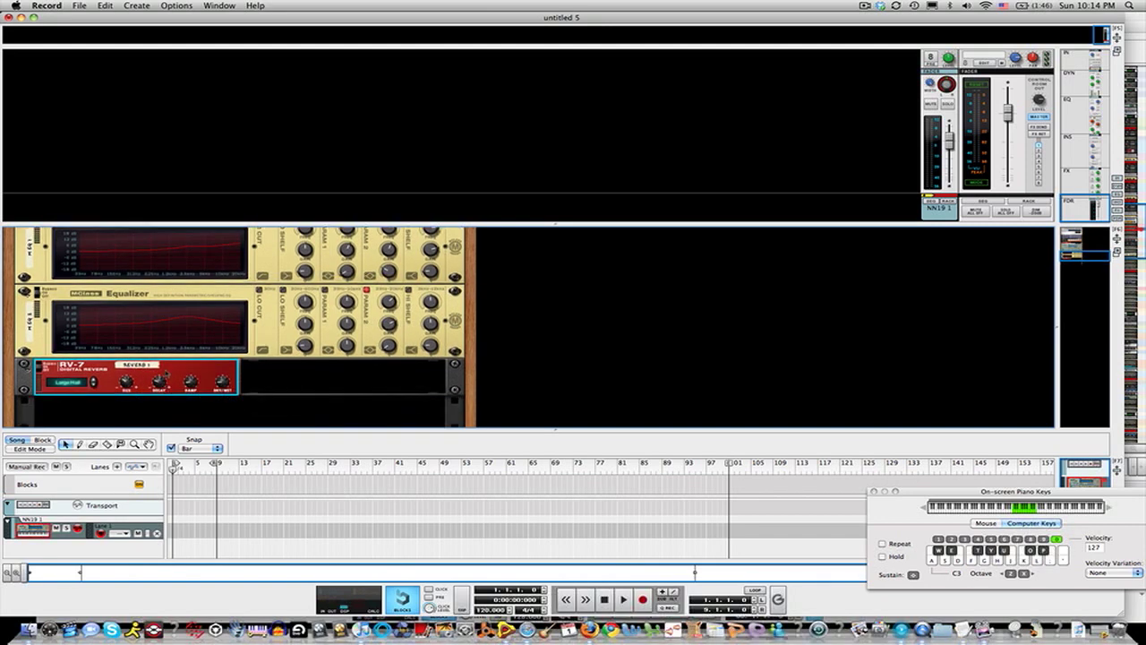
right_click(168, 370)
mouse_move(226, 464)
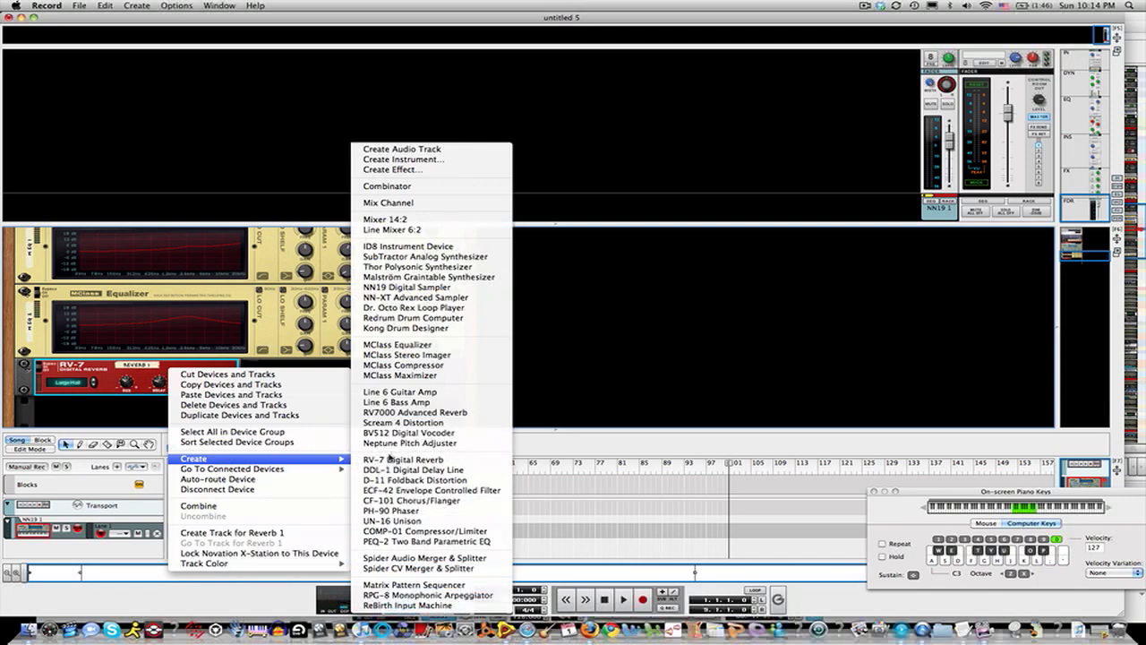
click(439, 434)
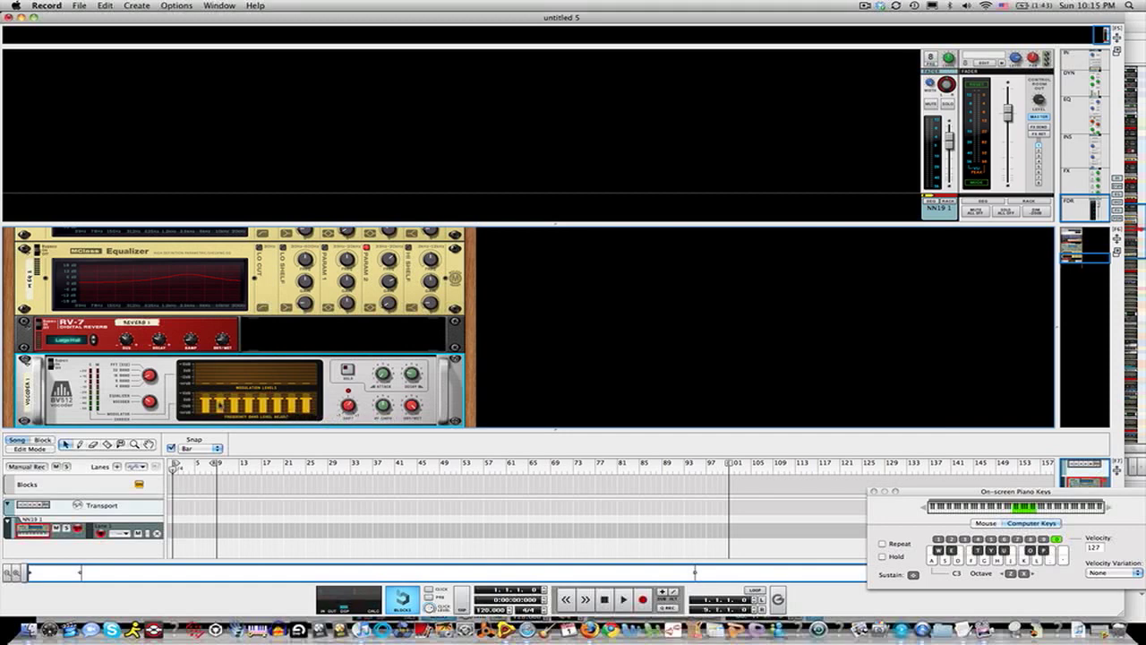
key(XF86AudioRaiseVolume)
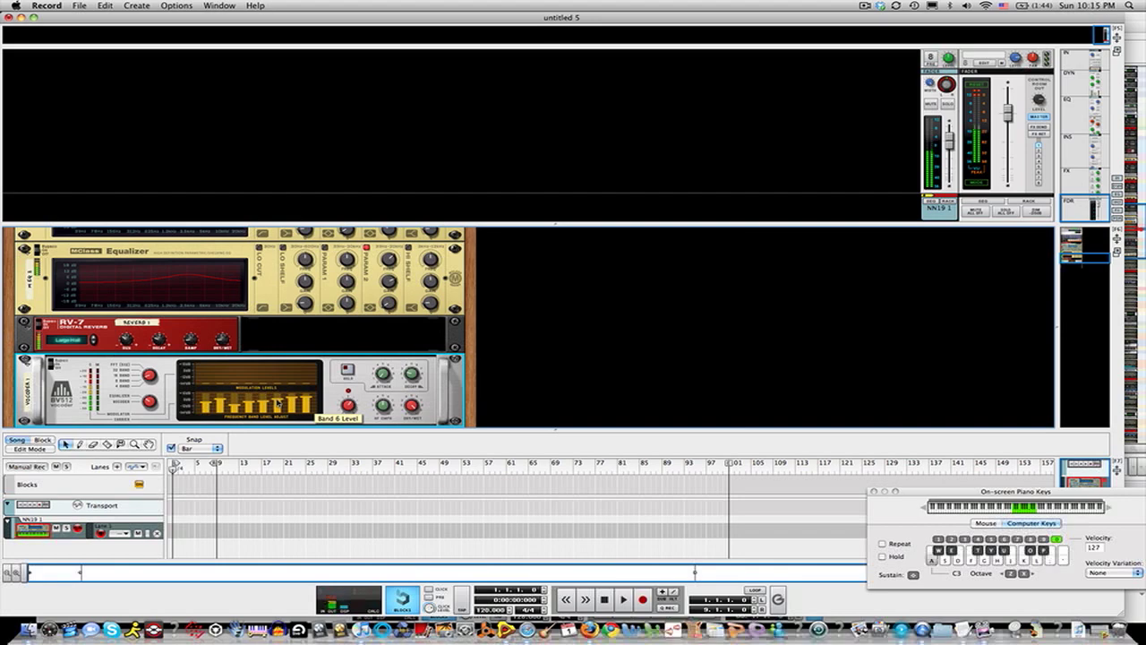
Step: Bring up the I Love The Way You Move HOUSE VERSION song and view its racks
drag(199, 18, 450, 15)
click(193, 136)
click(218, 5)
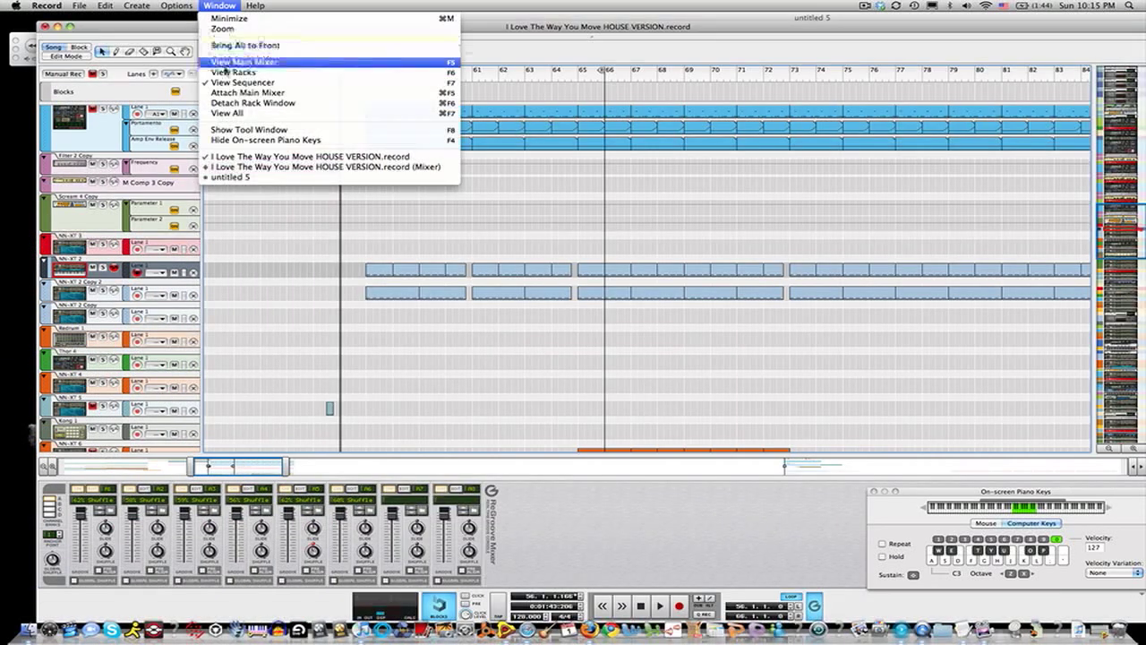
click(233, 72)
scroll(270, 344, down, 20)
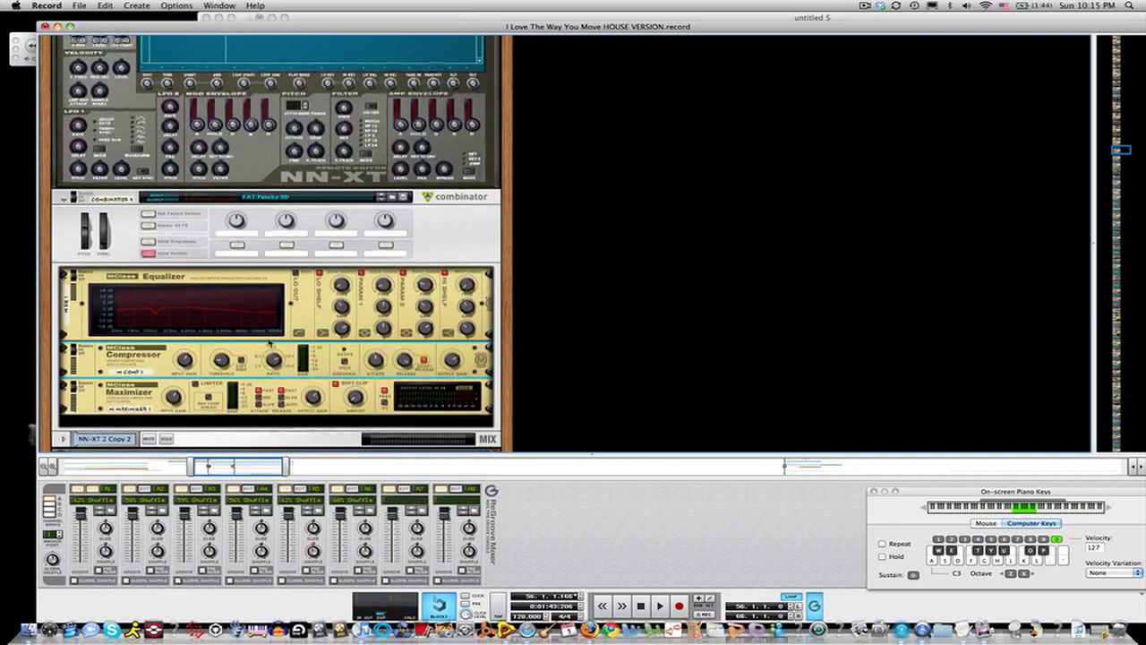
scroll(269, 344, up, 15)
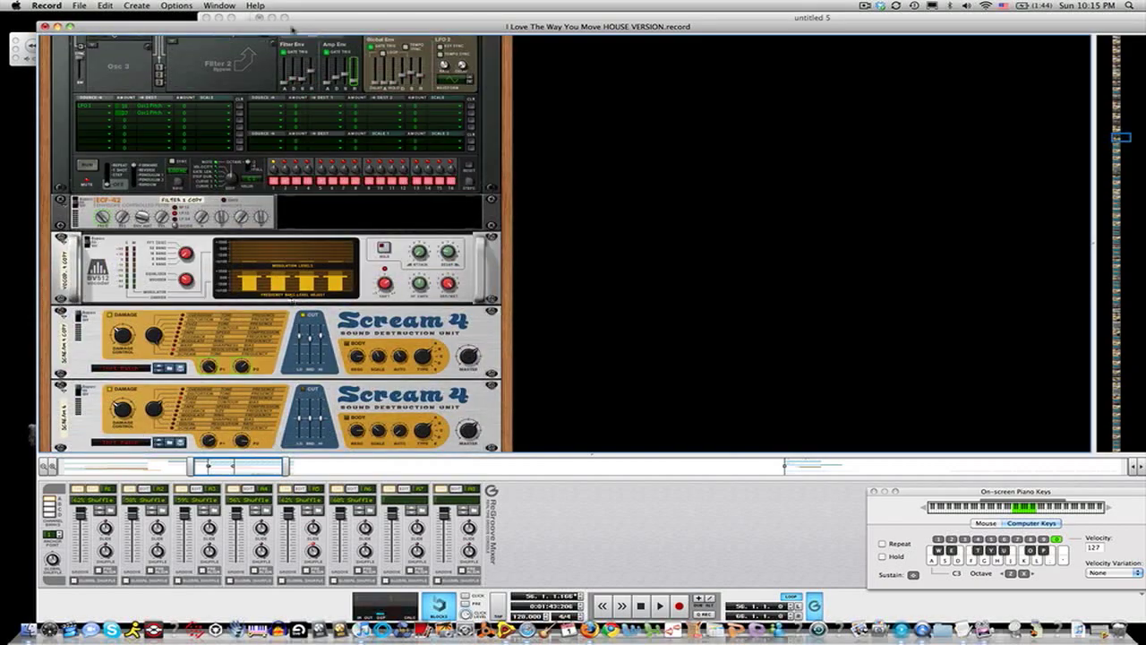
Step: Browse the HOUSE VERSION song's sequencer tracks and return to its rack view to examine its devices
click(219, 6)
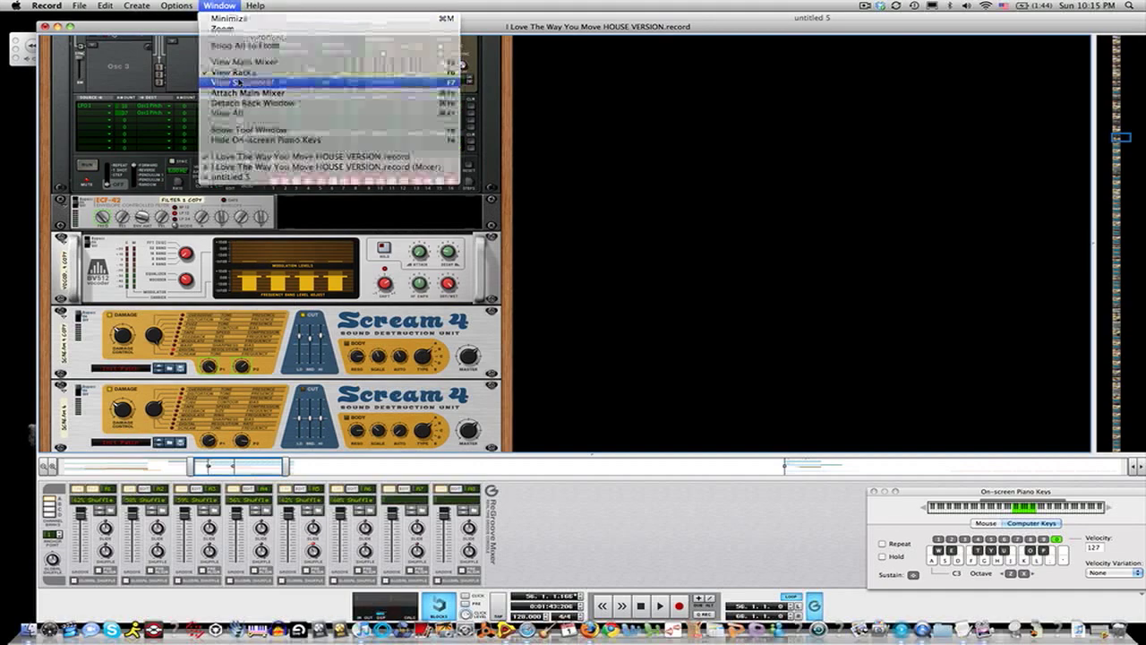
click(240, 81)
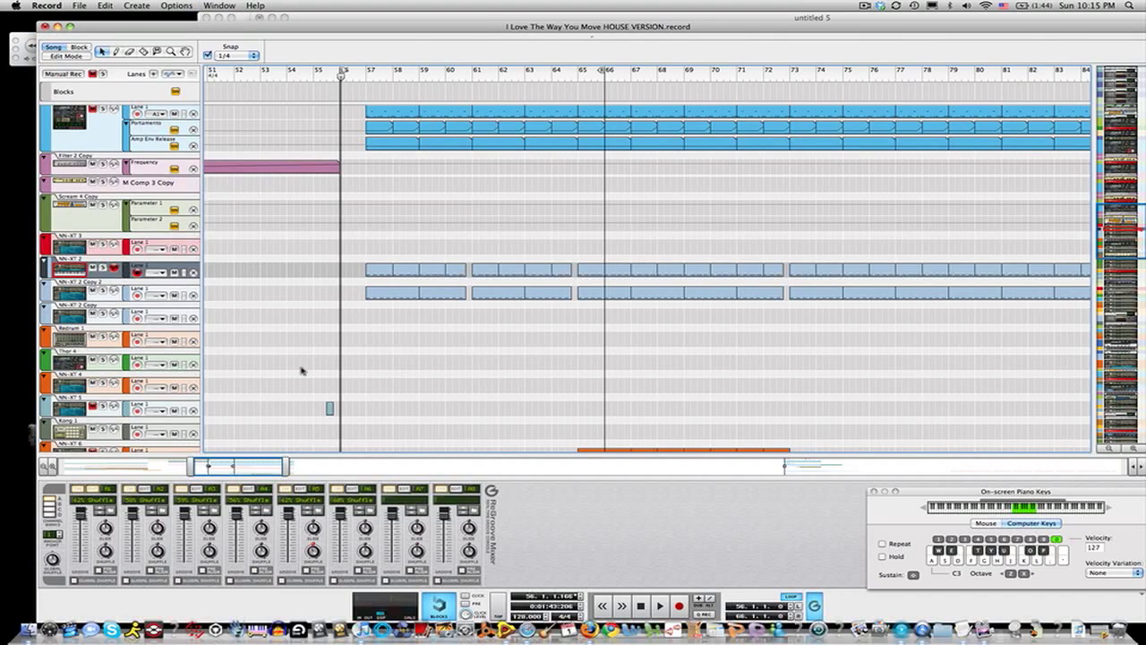
scroll(302, 371, down, 10)
scroll(302, 371, up, 6)
scroll(302, 370, down, 12)
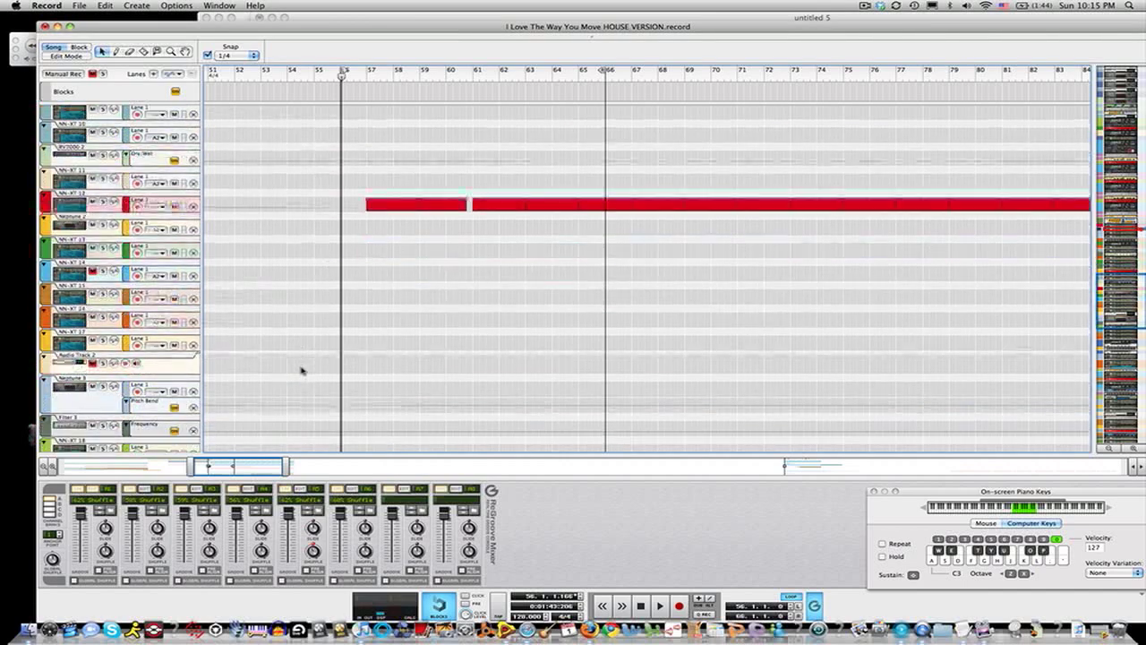
scroll(302, 371, up, 1)
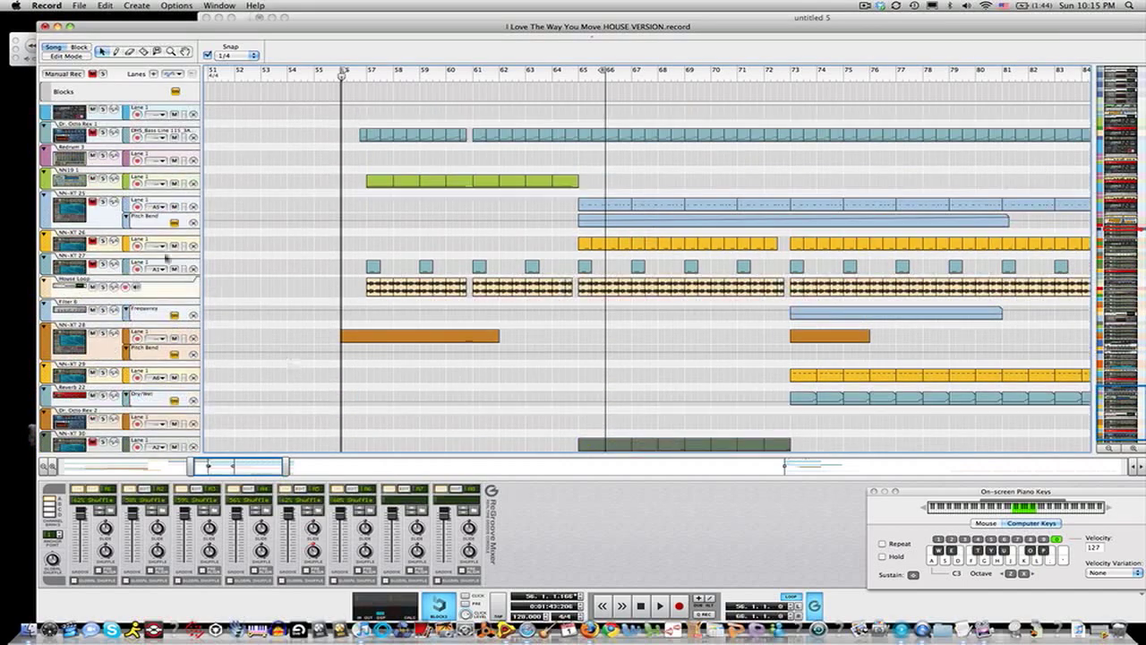
click(220, 5)
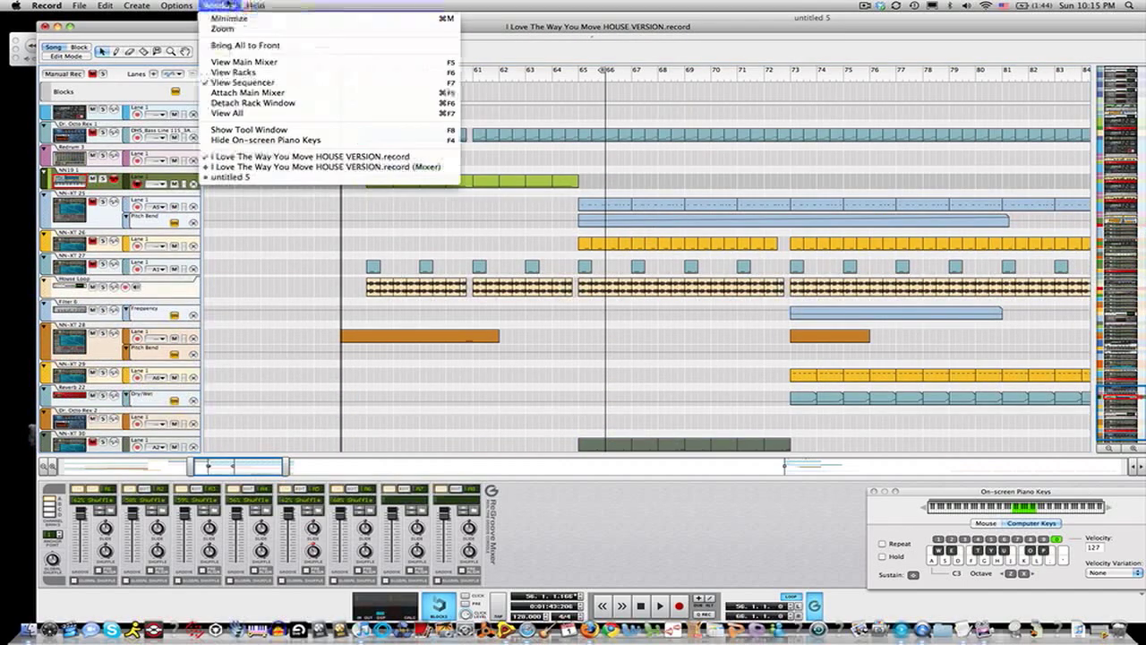
click(233, 72)
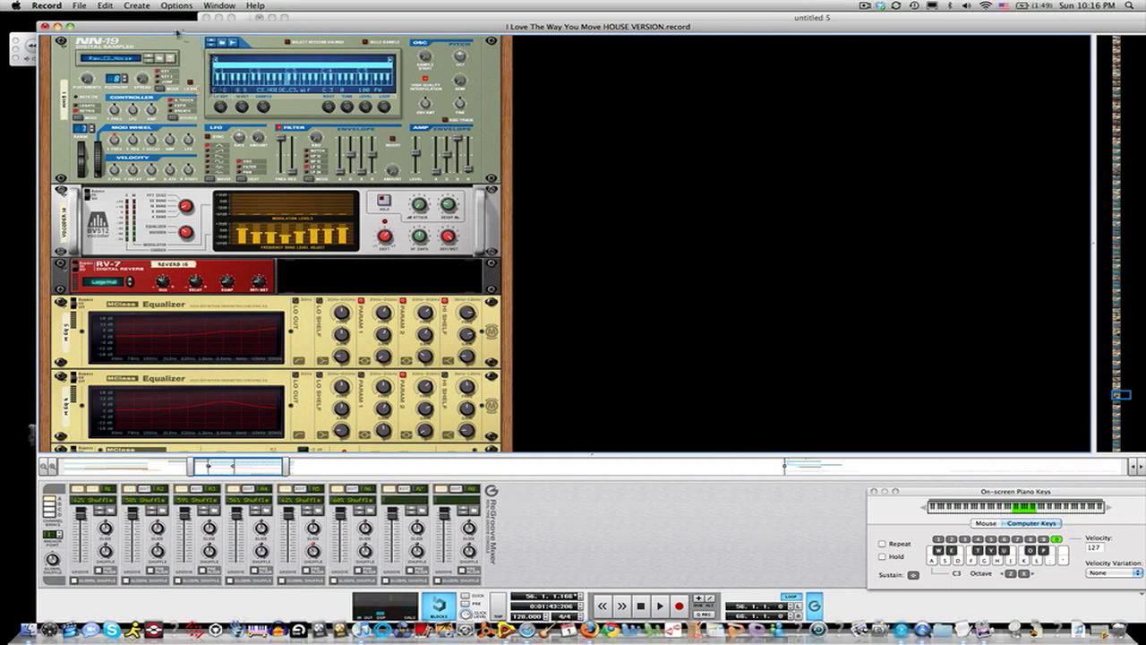
Step: Move the HOUSE VERSION window aside and bring the untitled 5 song back to the front
drag(179, 29, 94, 37)
click(490, 18)
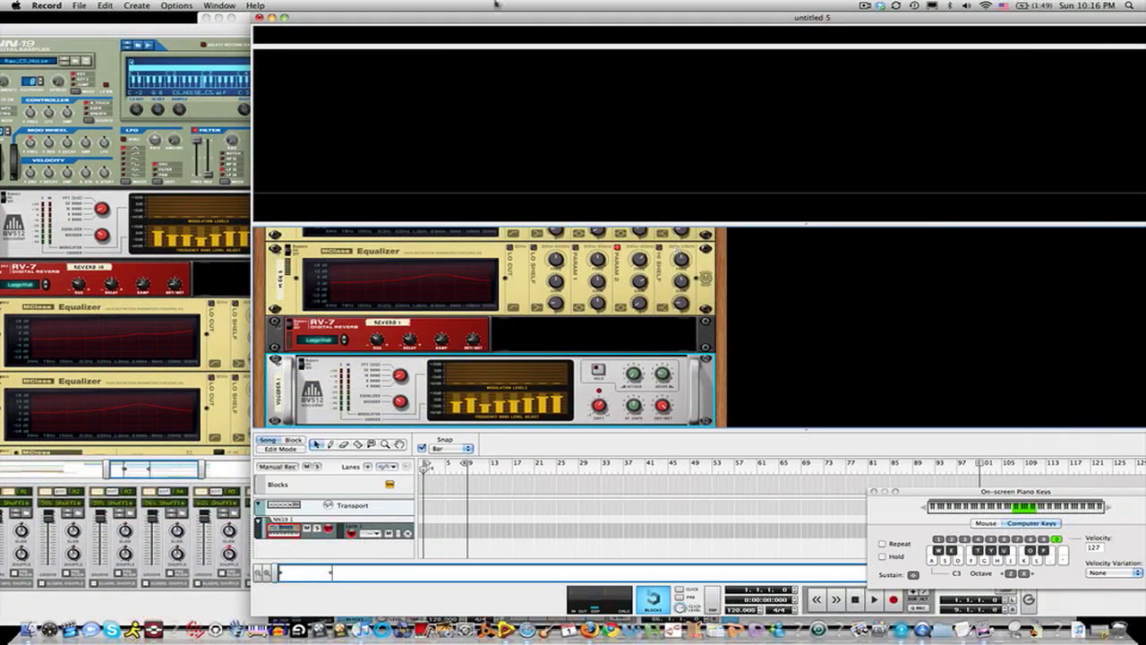
drag(490, 18, 258, 5)
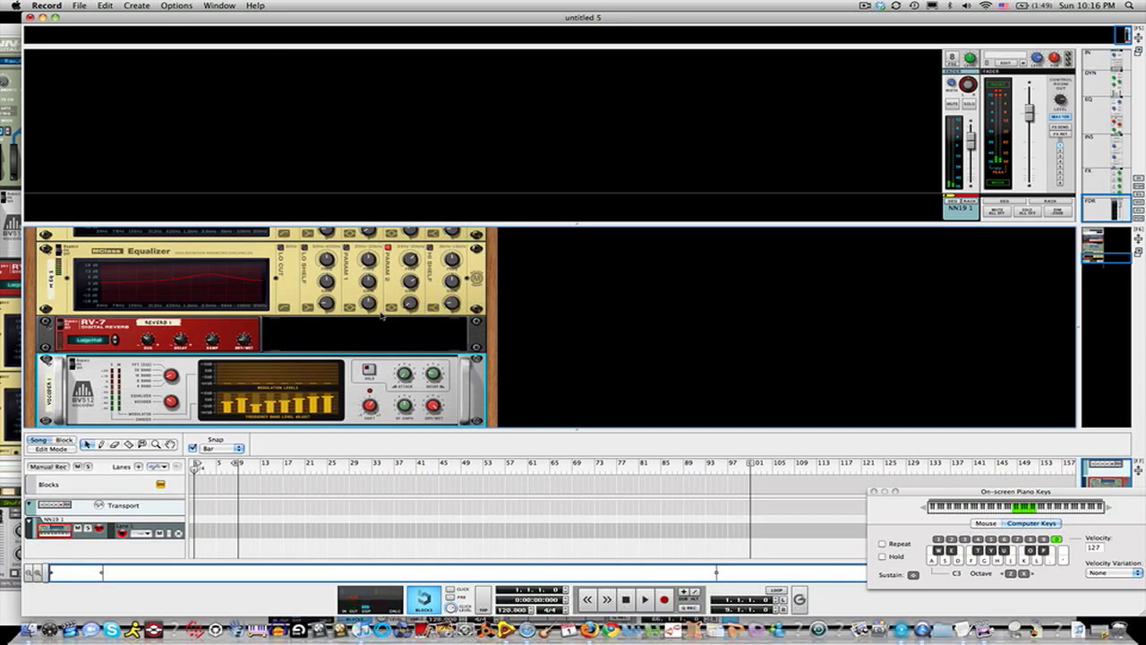
Step: Insert an MClass Compressor directly below the NN19 sampler
scroll(381, 315, down, 2)
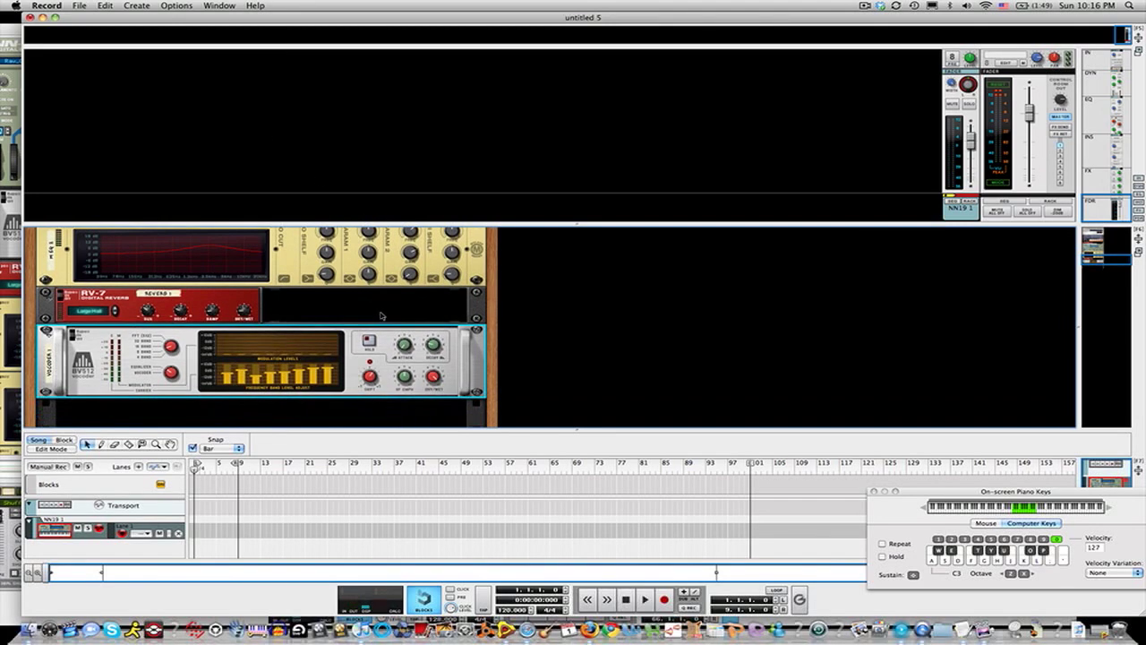
scroll(380, 315, up, 1)
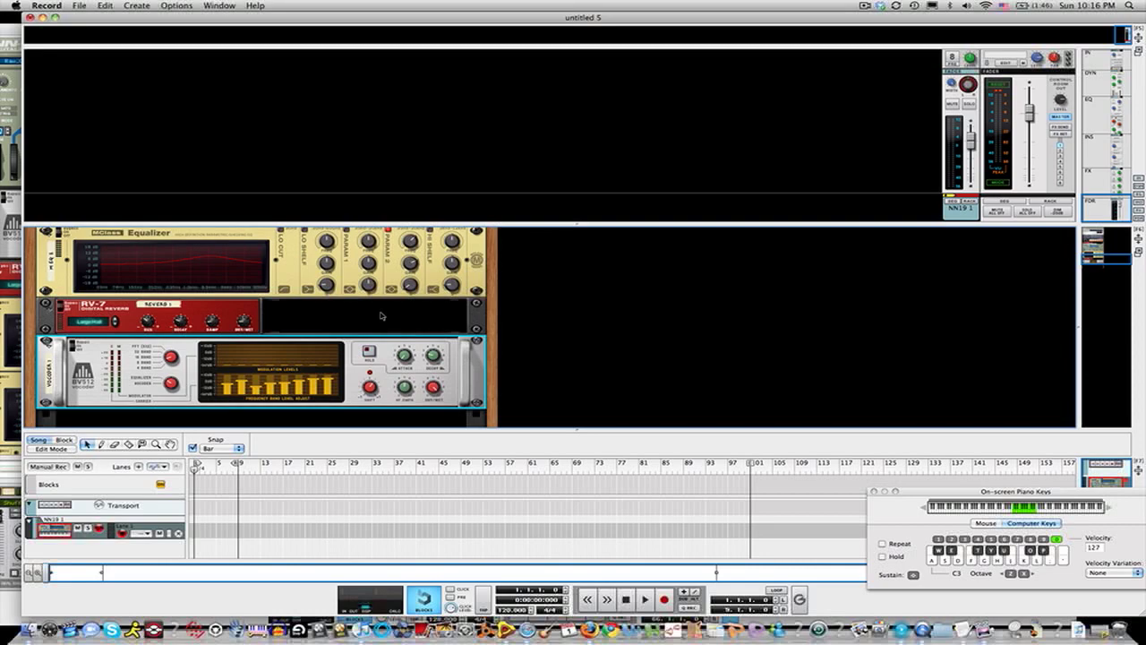
scroll(380, 315, up, 5)
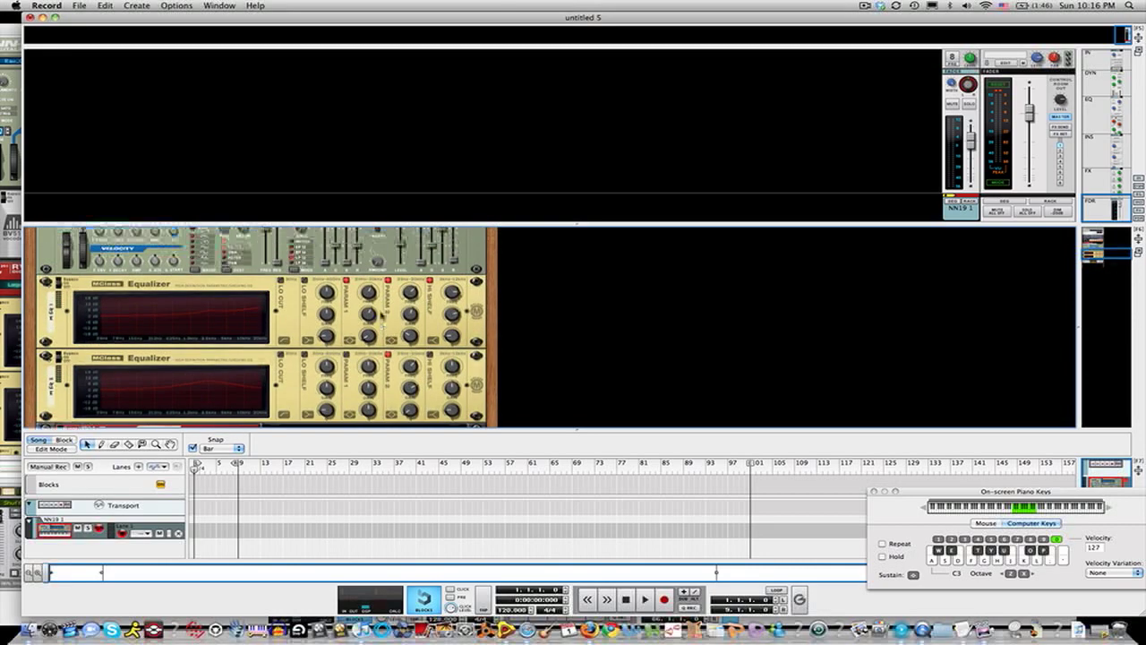
scroll(380, 315, up, 3)
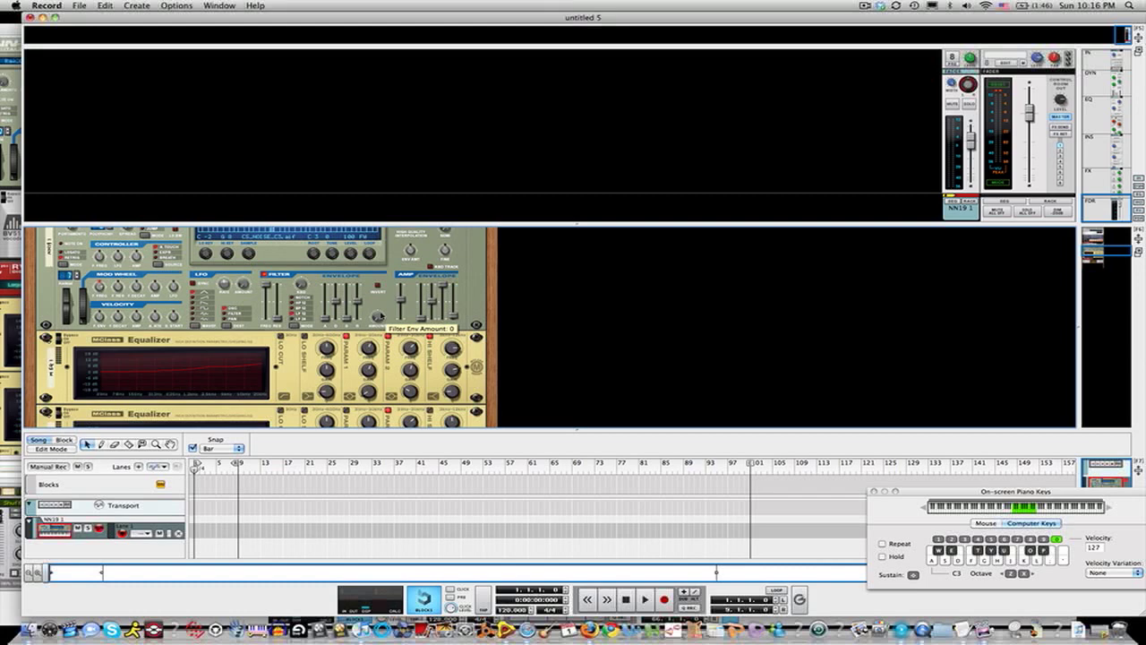
scroll(318, 345, down, 2)
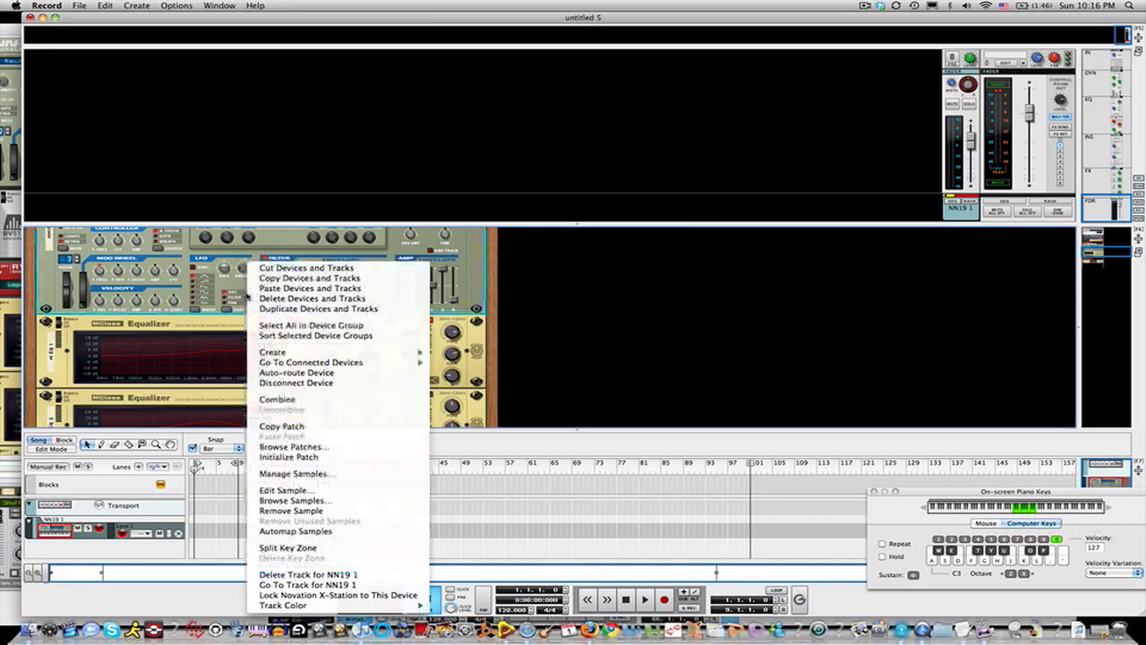
right_click(246, 292)
mouse_move(291, 354)
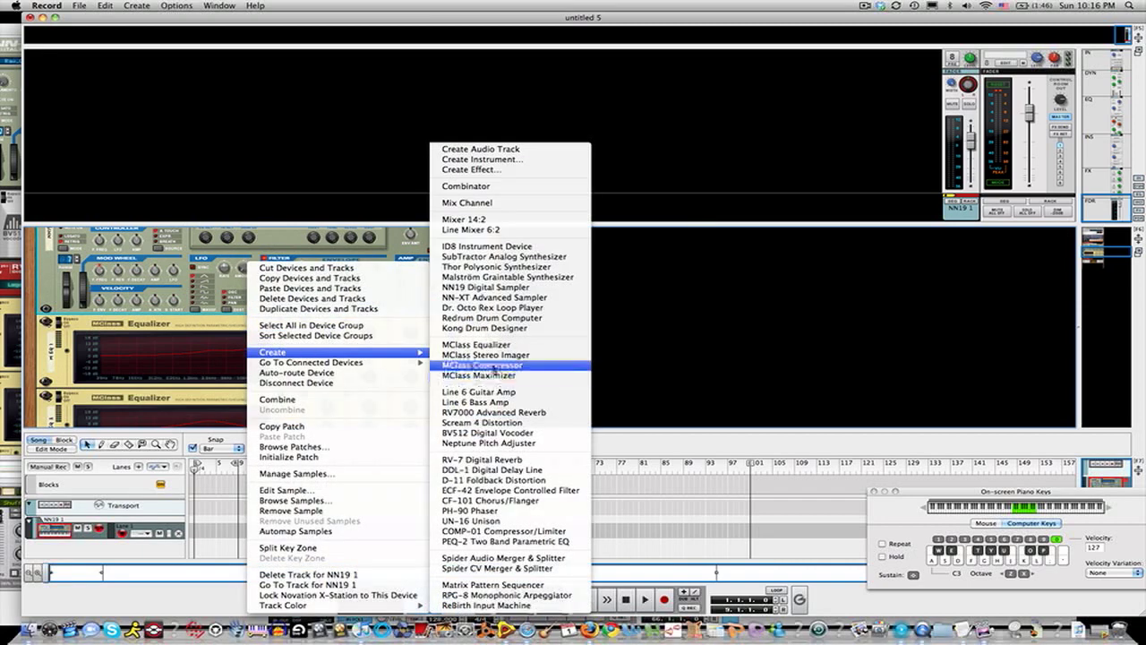
click(479, 364)
Step: Raise the compressor's threshold and switch on Soft Knee
drag(203, 335, 263, 320)
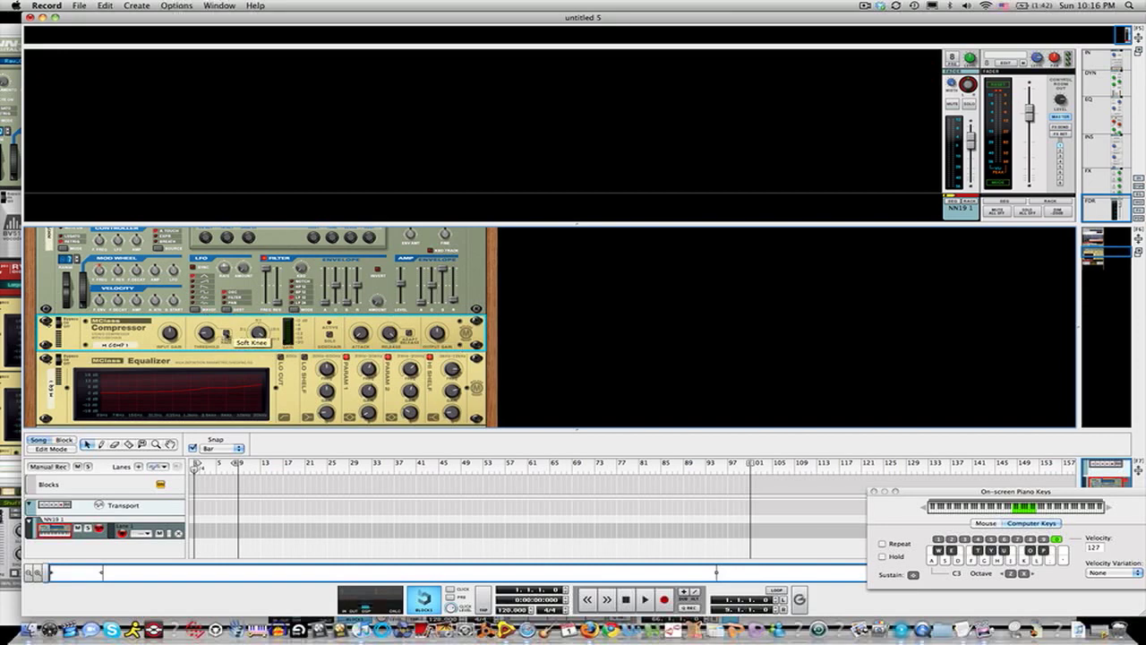
click(226, 333)
scroll(245, 352, down, 4)
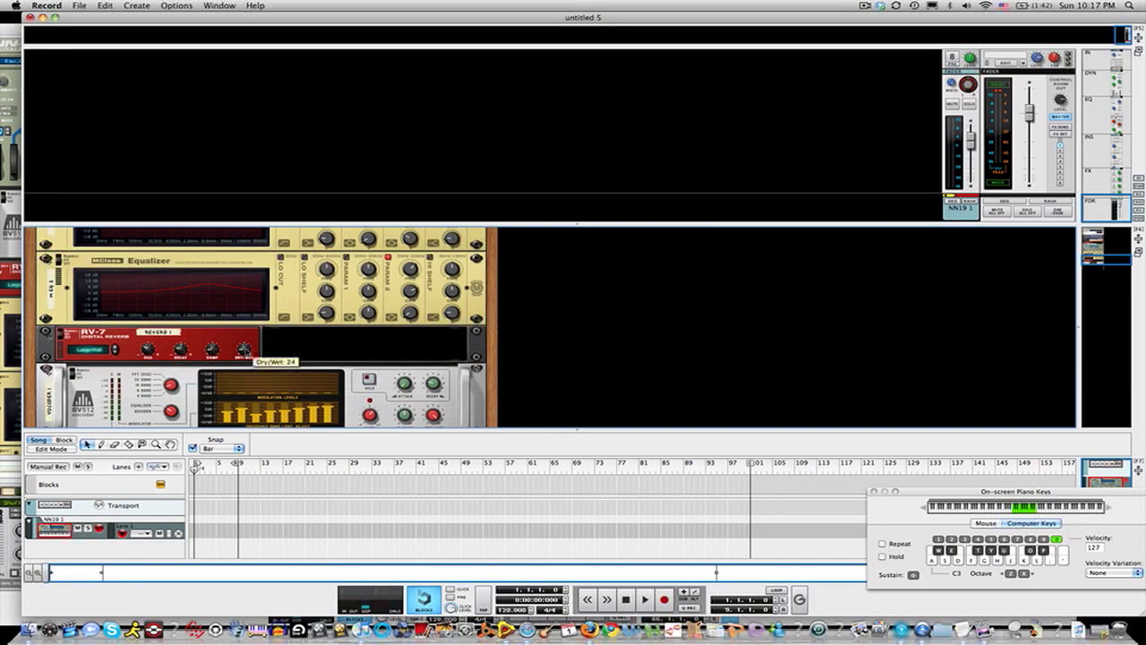
Step: Create a Redrum Drum Computer at the bottom of the rack
scroll(246, 352, down, 3)
right_click(226, 401)
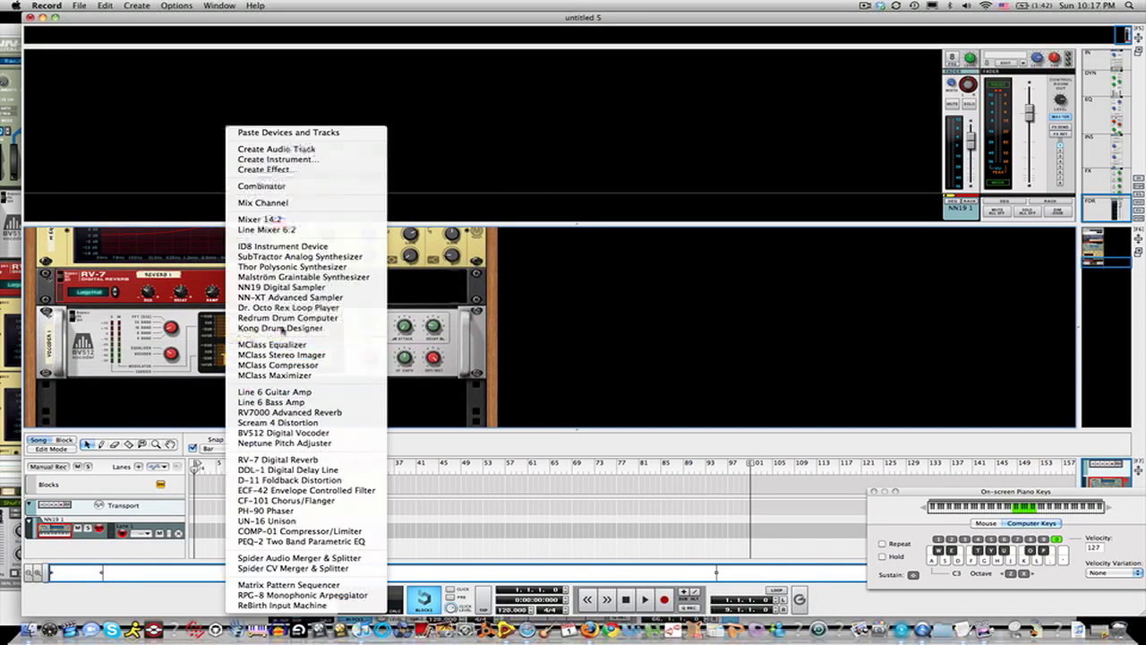
click(280, 318)
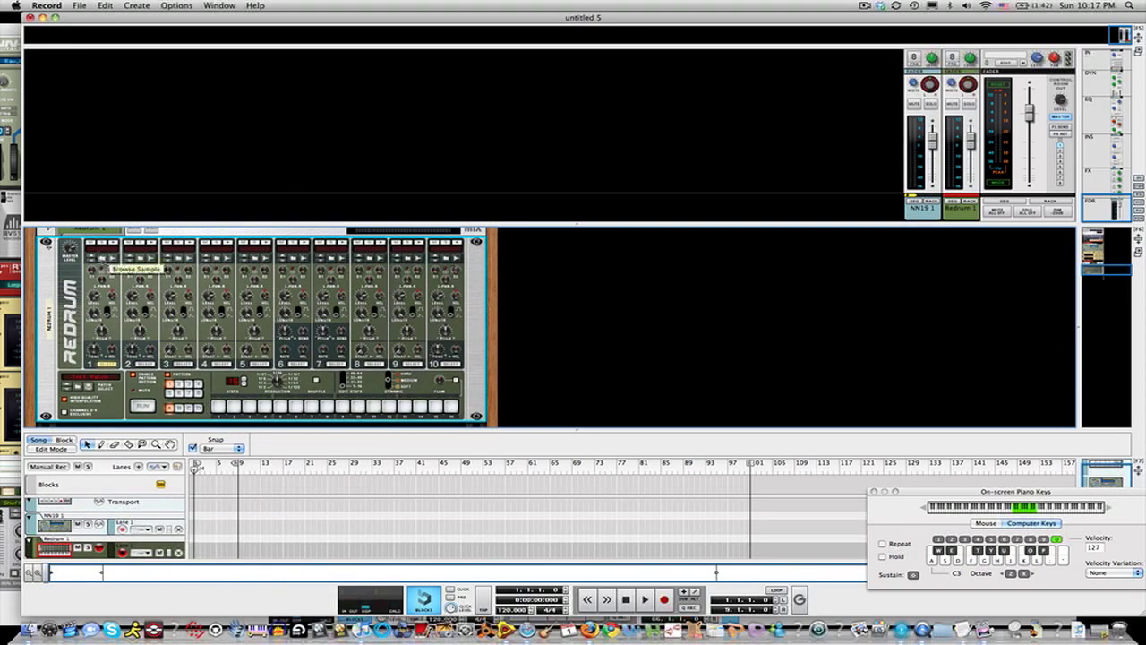
Step: Load a kick sample from Vengeance.Essential.House.Vol.3's VEH3 Kicks folder into Redrum drum channel 1
click(100, 255)
click(304, 85)
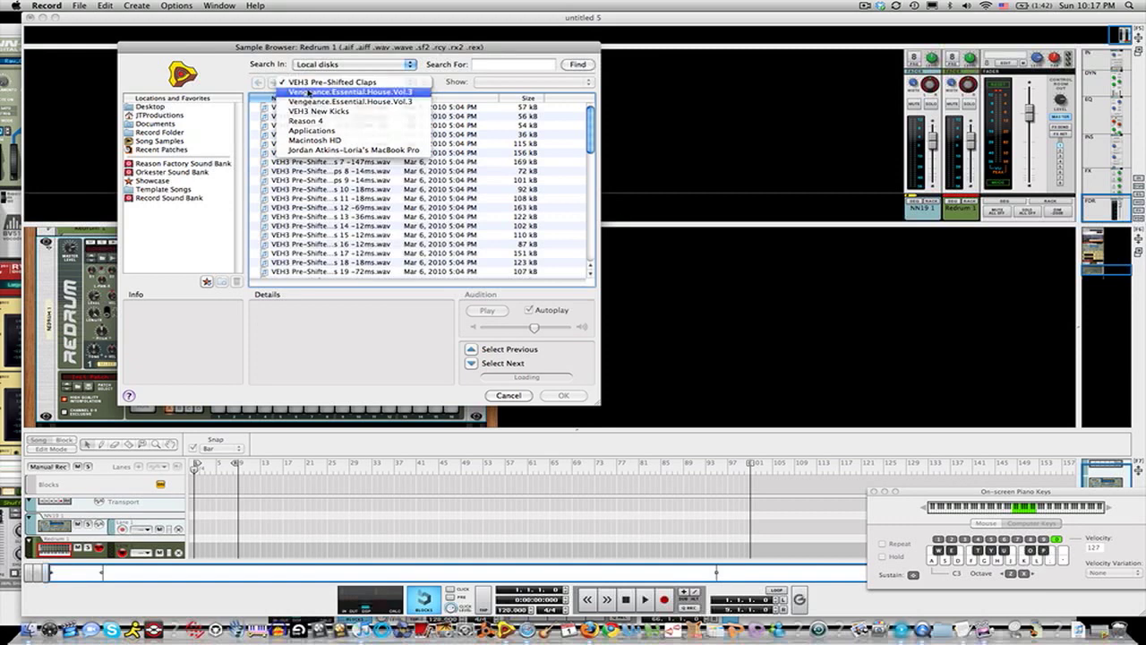
click(306, 92)
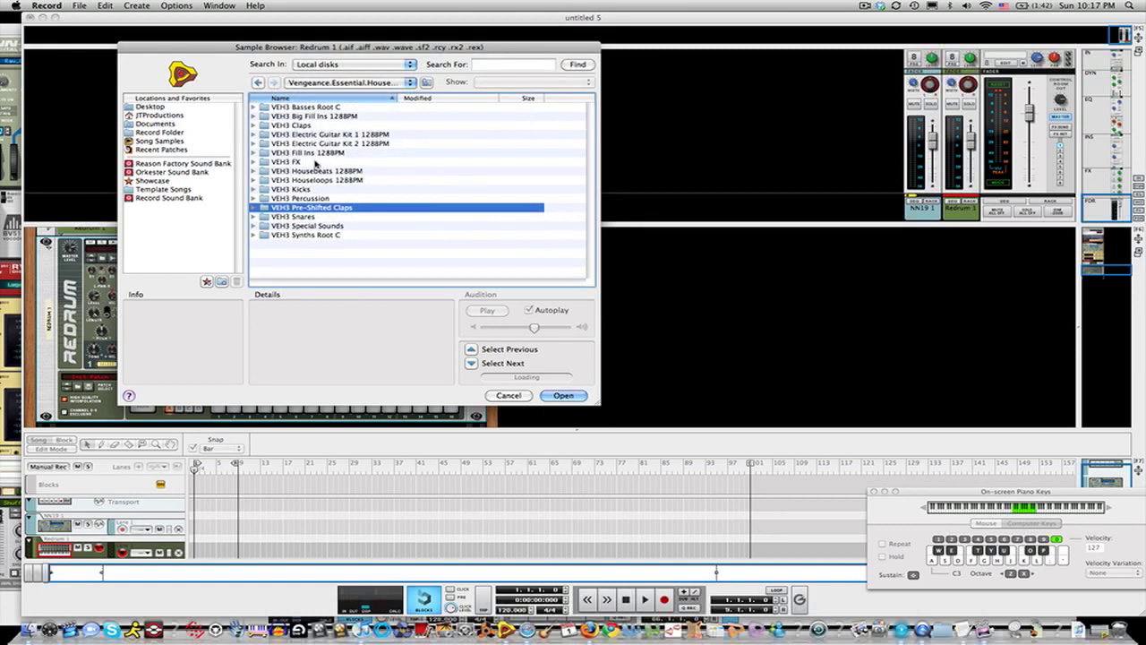
click(307, 189)
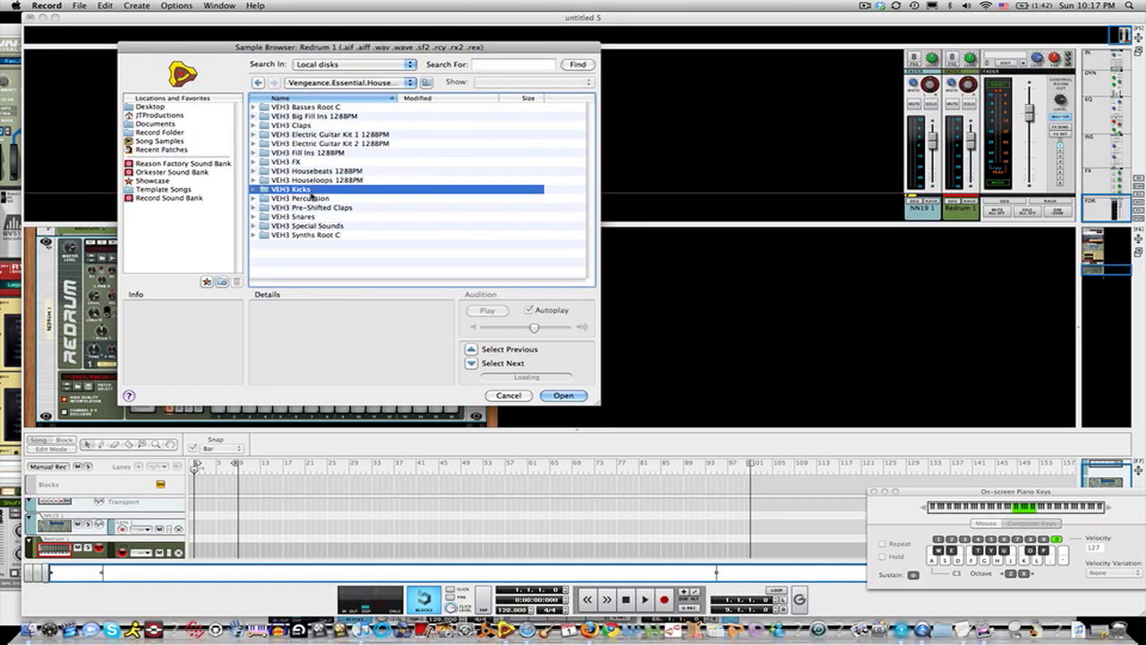
double_click(308, 189)
click(337, 163)
double_click(337, 163)
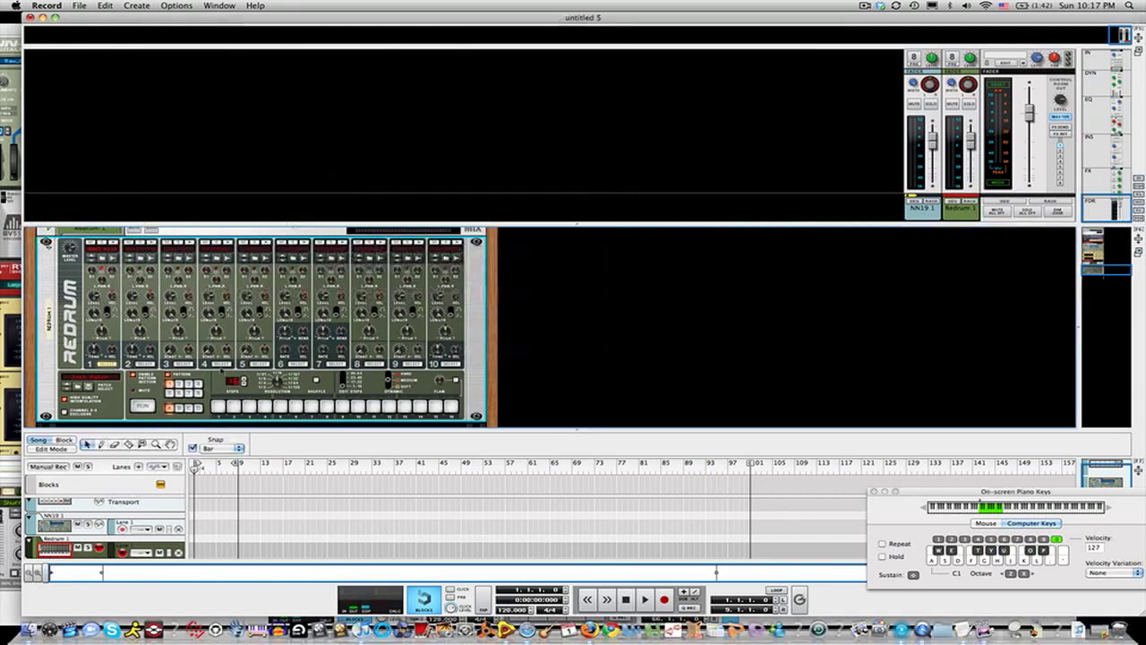
Step: Program kicks on steps 5, 9 and 13 of the Redrum pattern
click(278, 408)
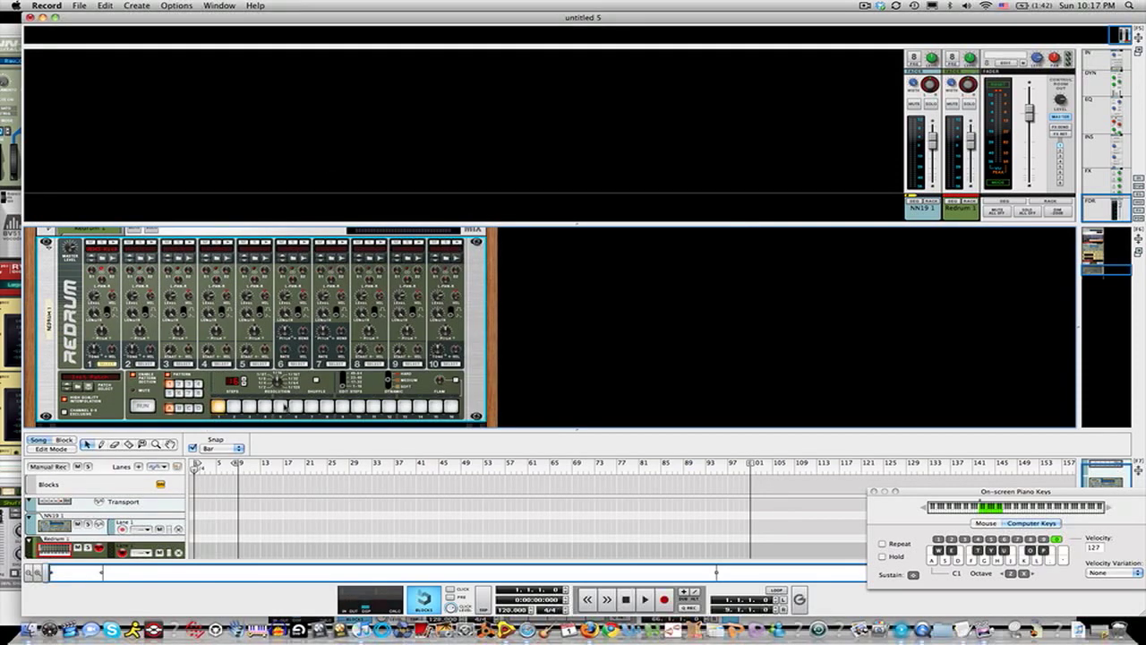
click(343, 406)
click(403, 407)
Step: Shorten drum channel 1's length
drag(96, 315, 100, 334)
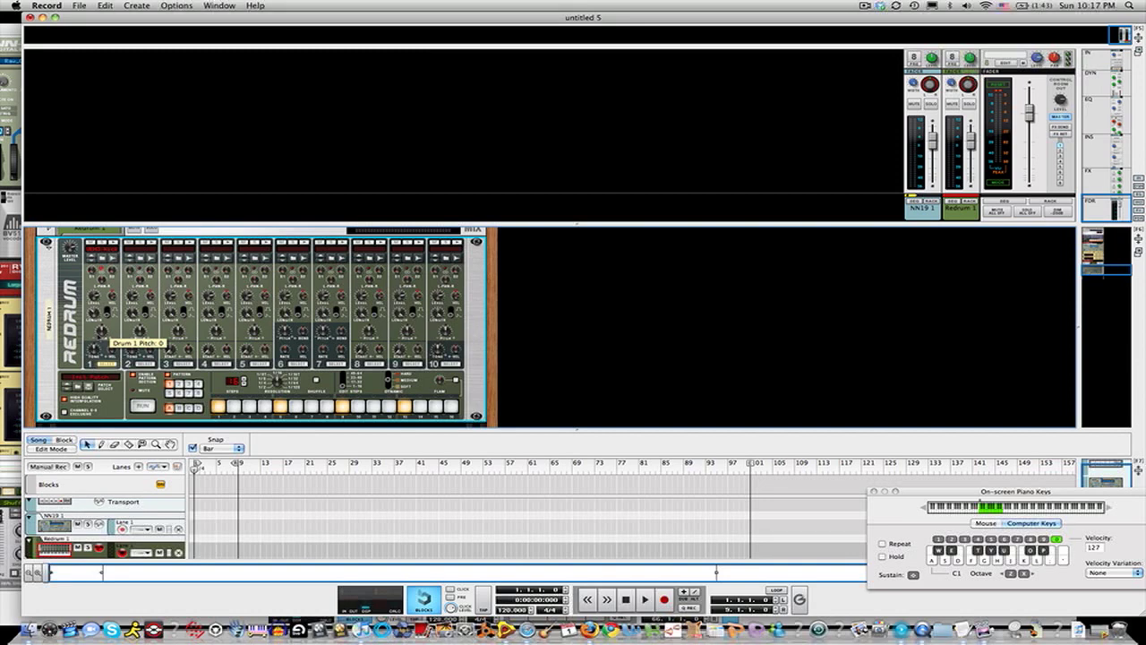
mouse_move(94, 316)
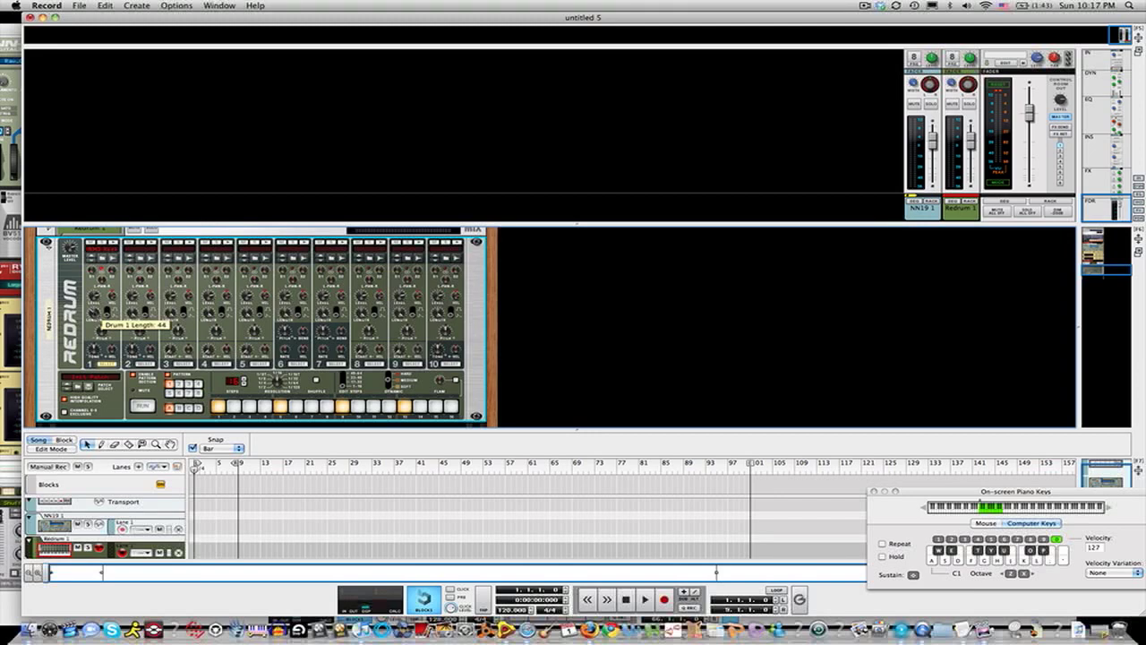
scroll(96, 318, up, 10)
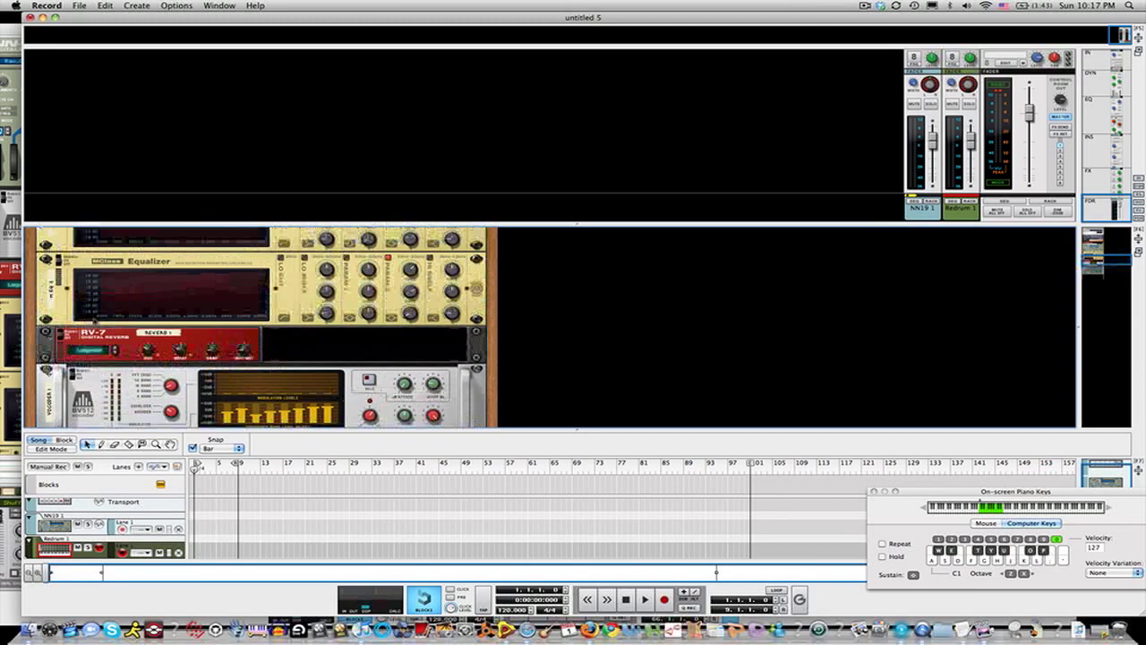